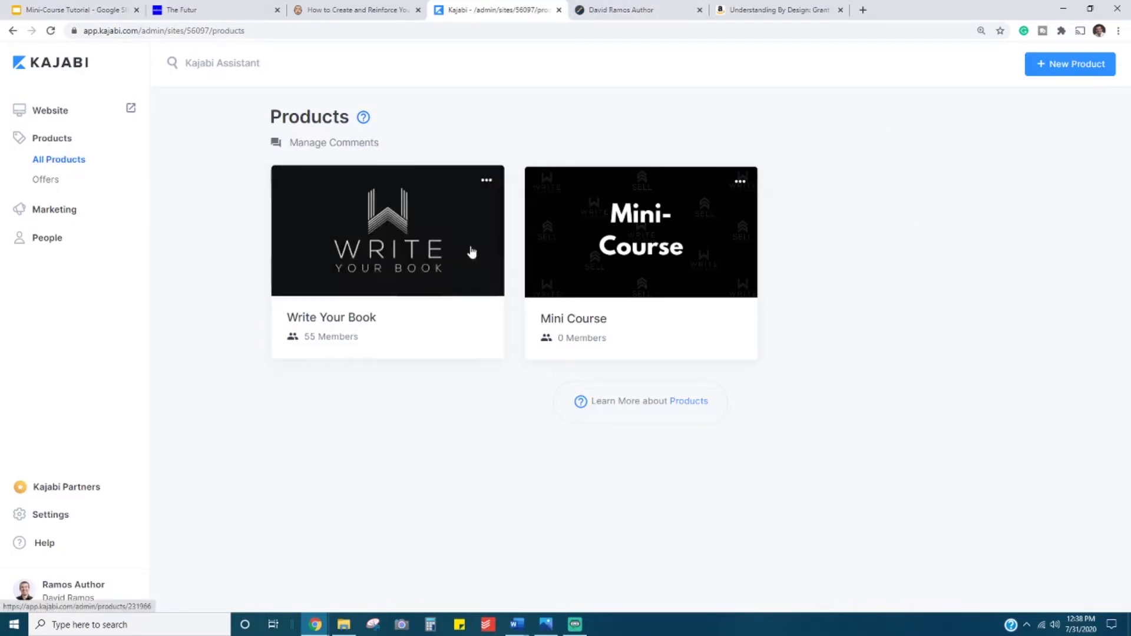
- Start a new product and browse the blueprints, highlighting the Mini Course description
left_click(1061, 70)
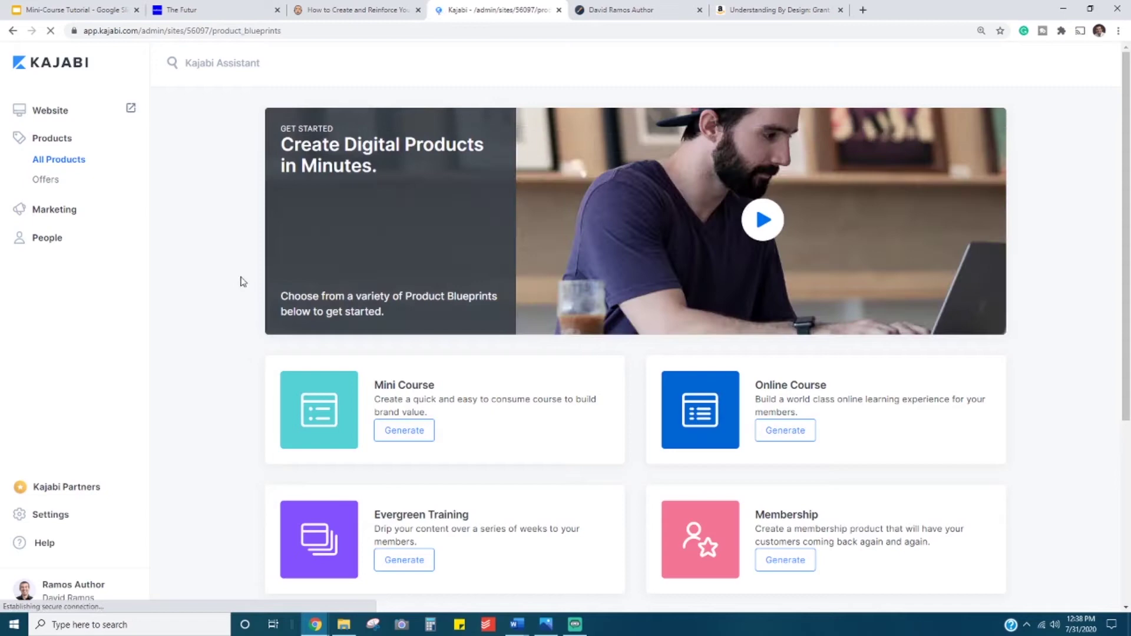
scroll(240, 278, "down", 3)
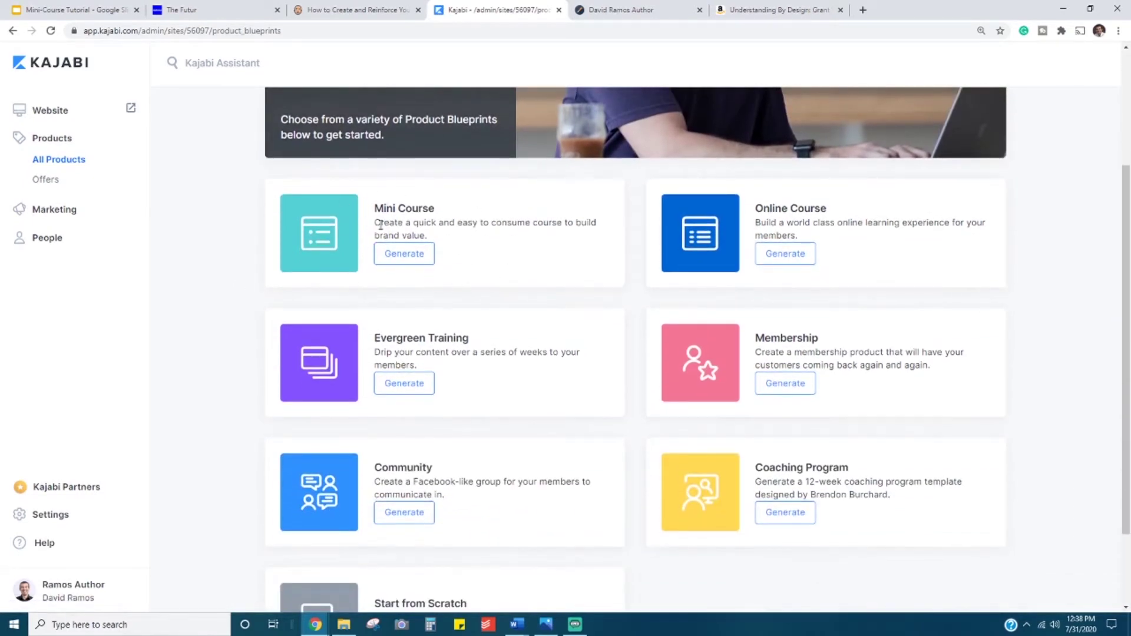
left_click_drag(375, 207, 457, 236)
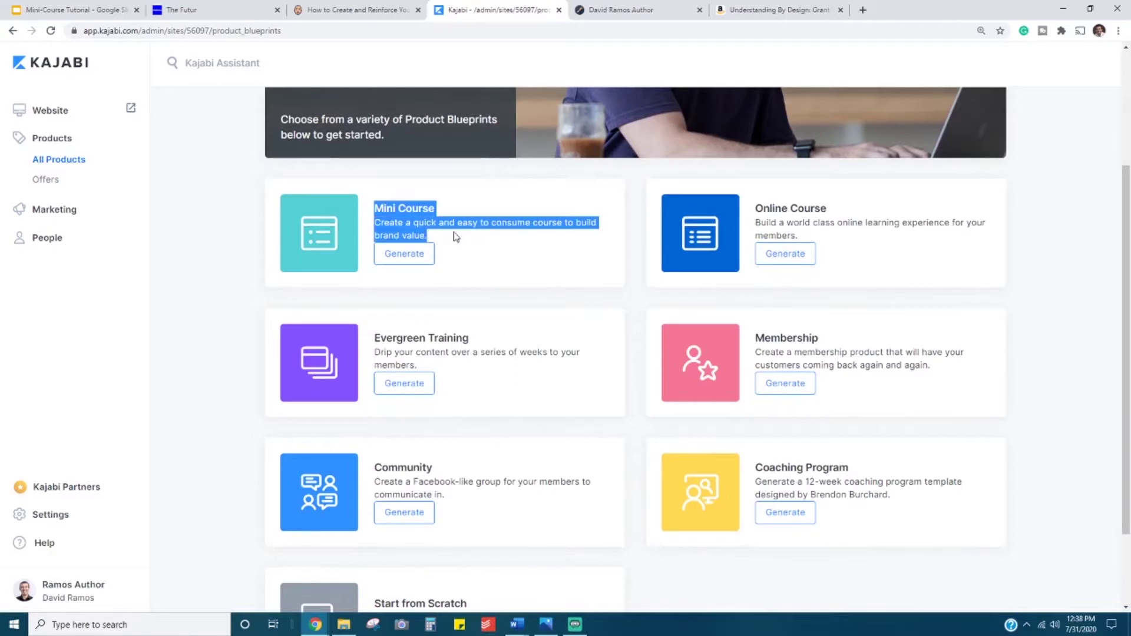
left_click(472, 245)
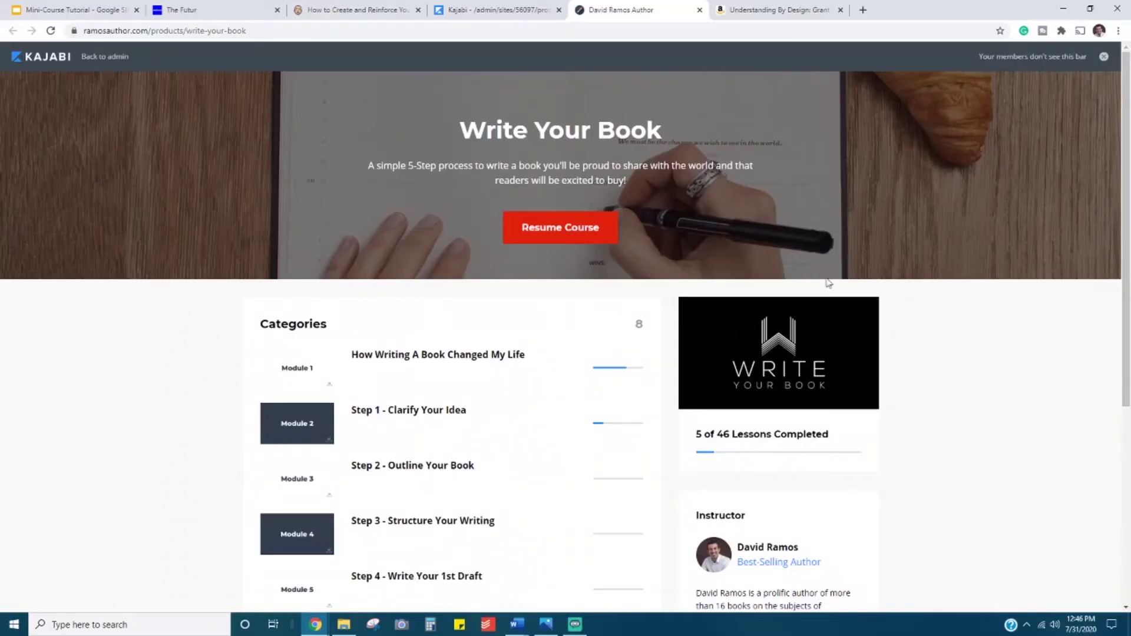
- Scroll down and back up the Write Your Book course page
scroll(181, 382, "down", 2)
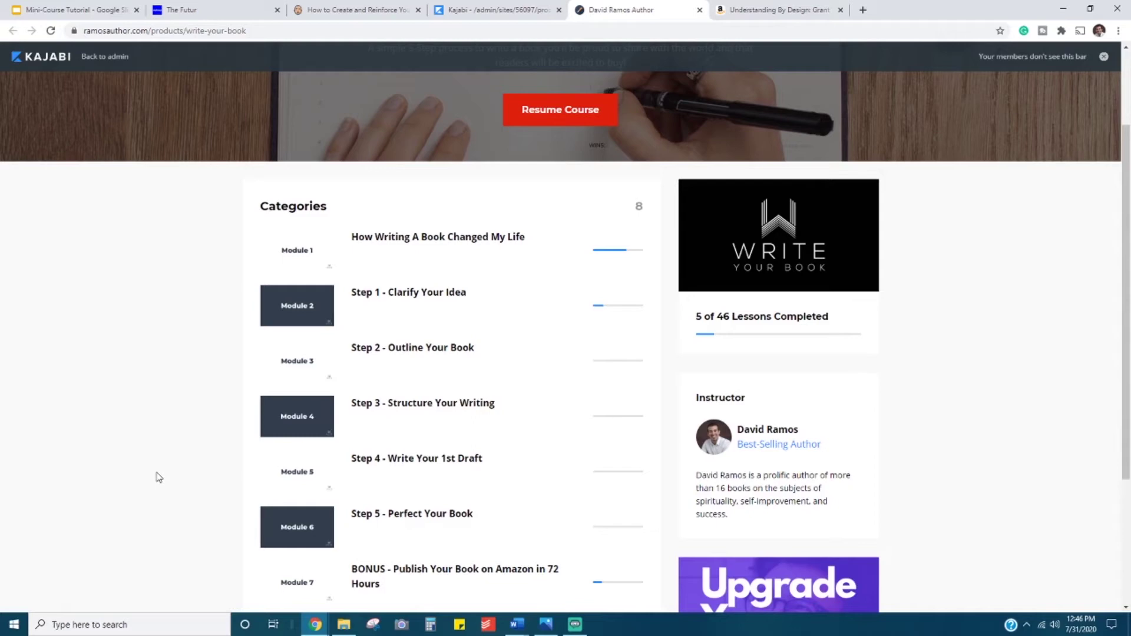
scroll(159, 474, "up", 2)
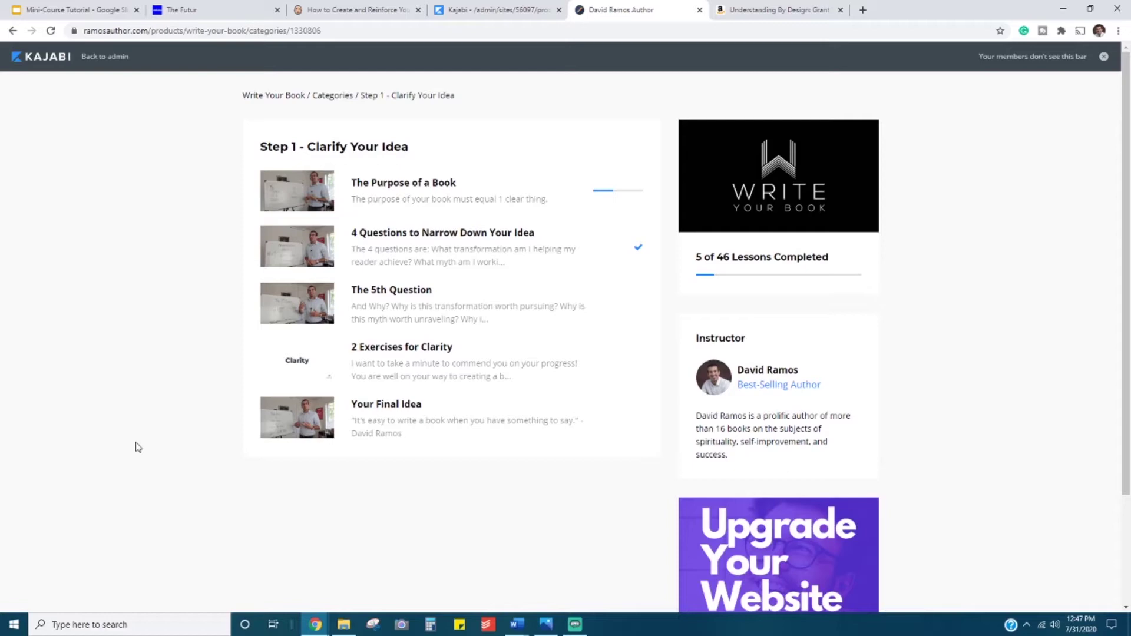
- Switch to the browser tab with The Futur's course catalogue
key("ctrl+2")
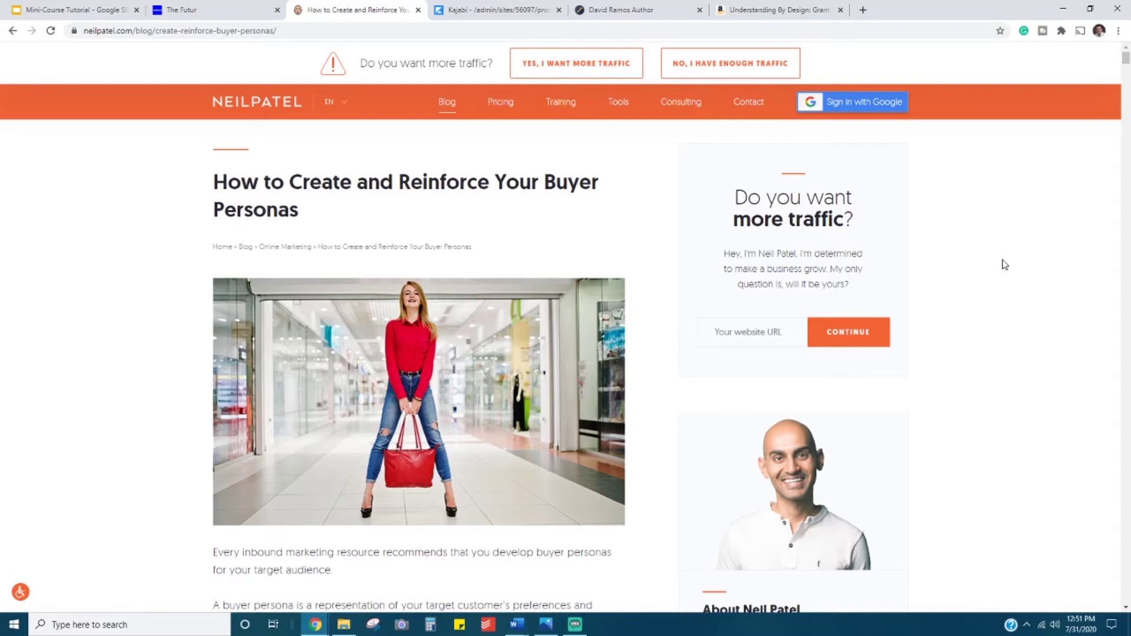
scroll(259, 347, "down", 15)
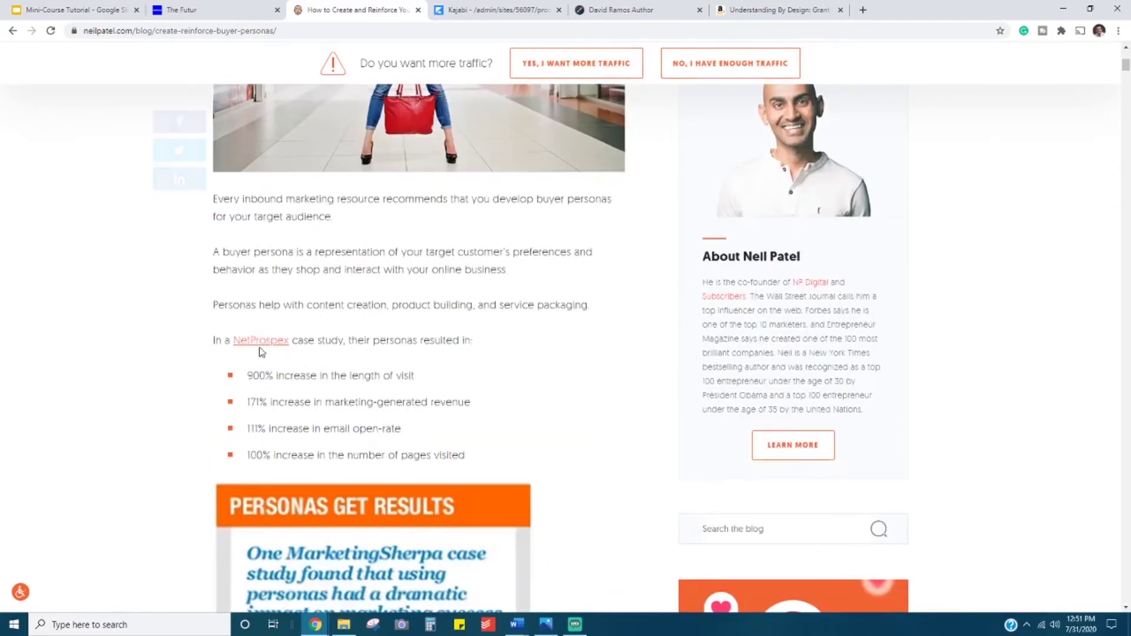
scroll(259, 348, "down", 20)
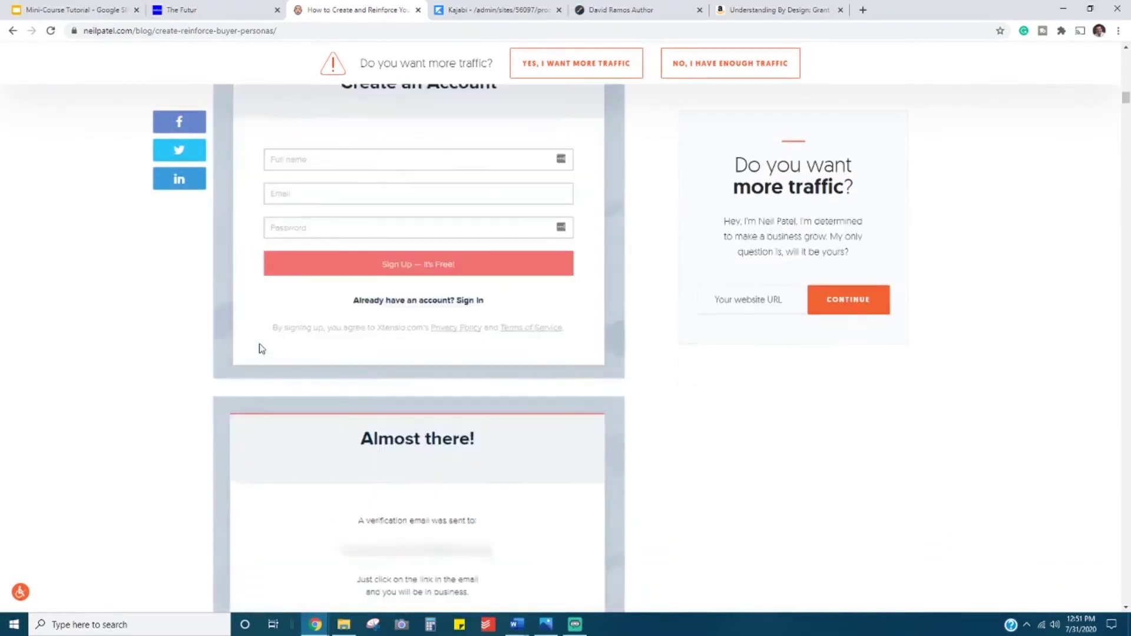
scroll(211, 364, "down", 20)
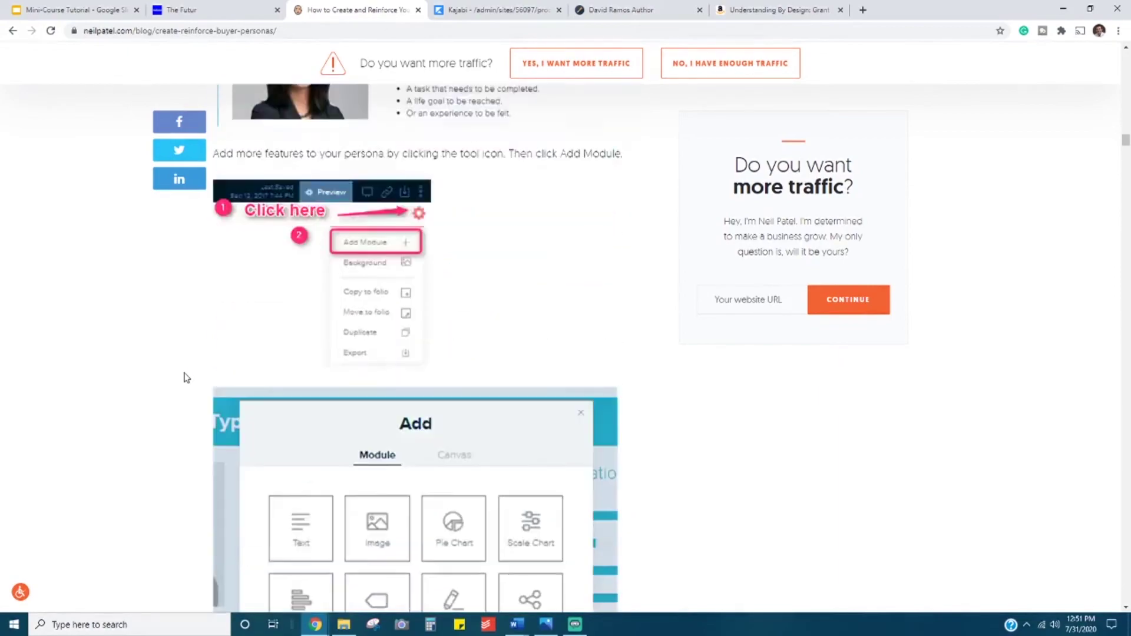
scroll(142, 563, "up", 20)
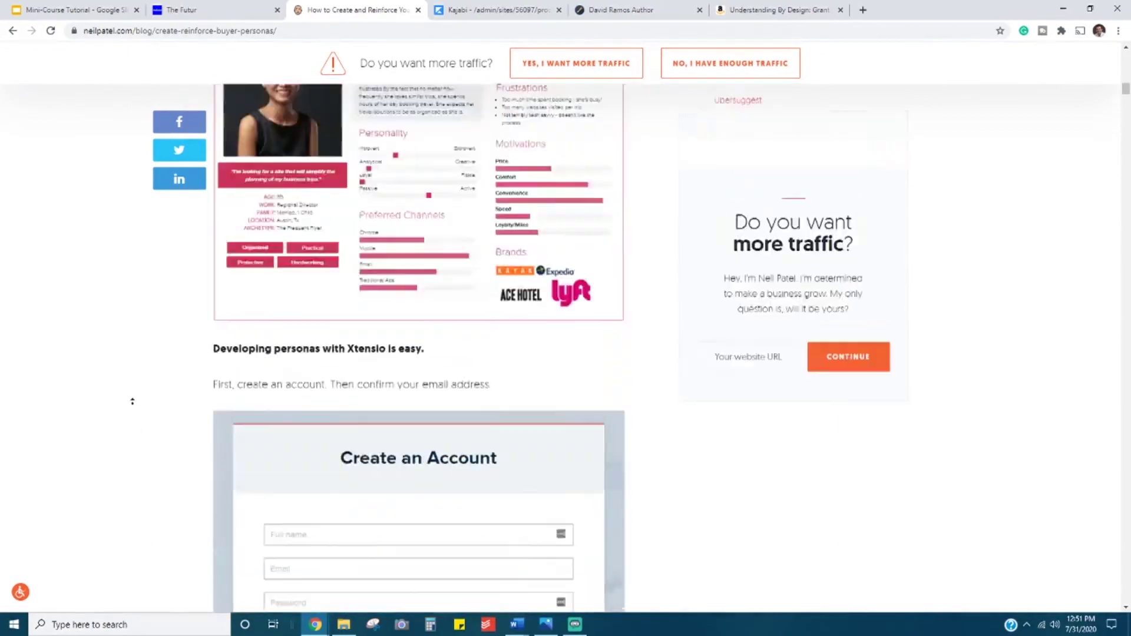
scroll(142, 409, "down", 5)
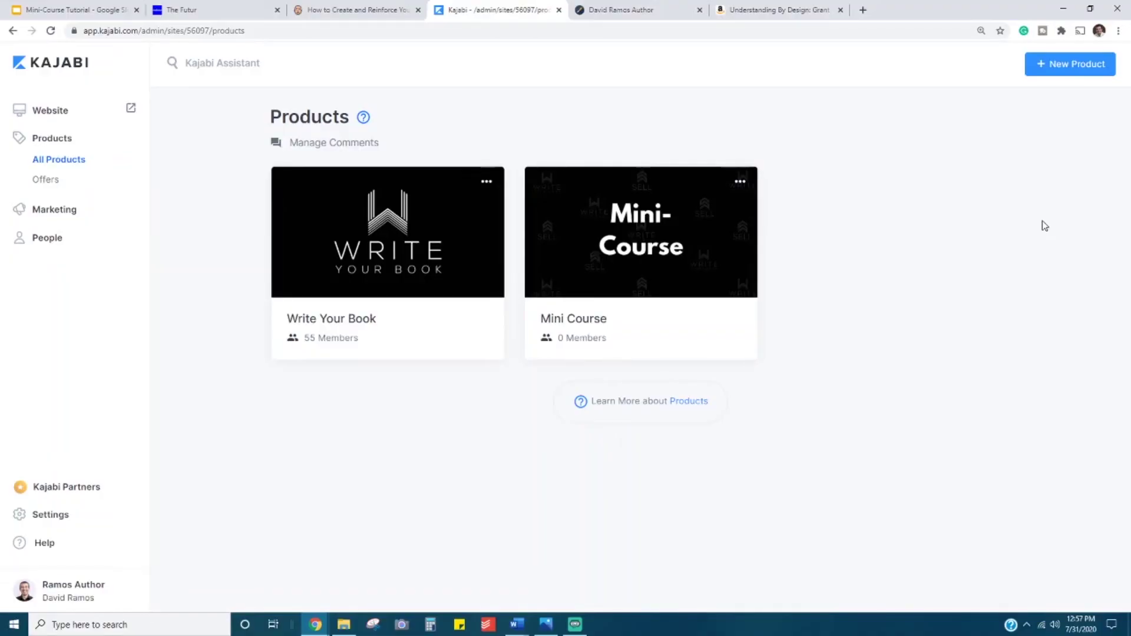
- Open the Mini Course product, view its add-content options, then edit the Welcome Aboard! lesson
left_click(605, 321)
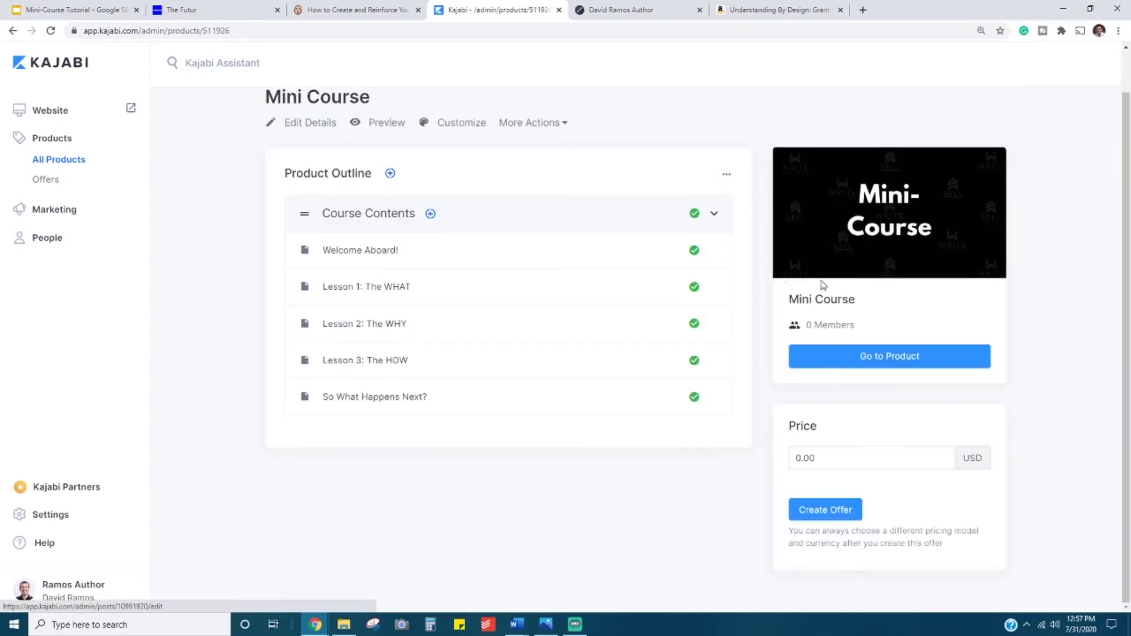
scroll(257, 430, "up", 2)
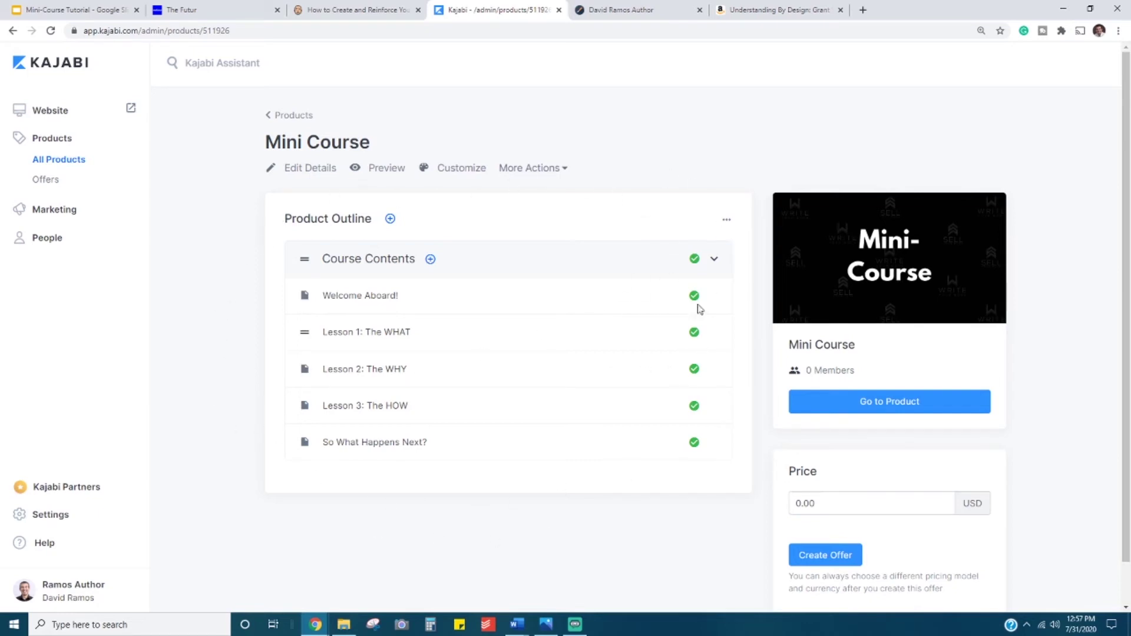
left_click(431, 259)
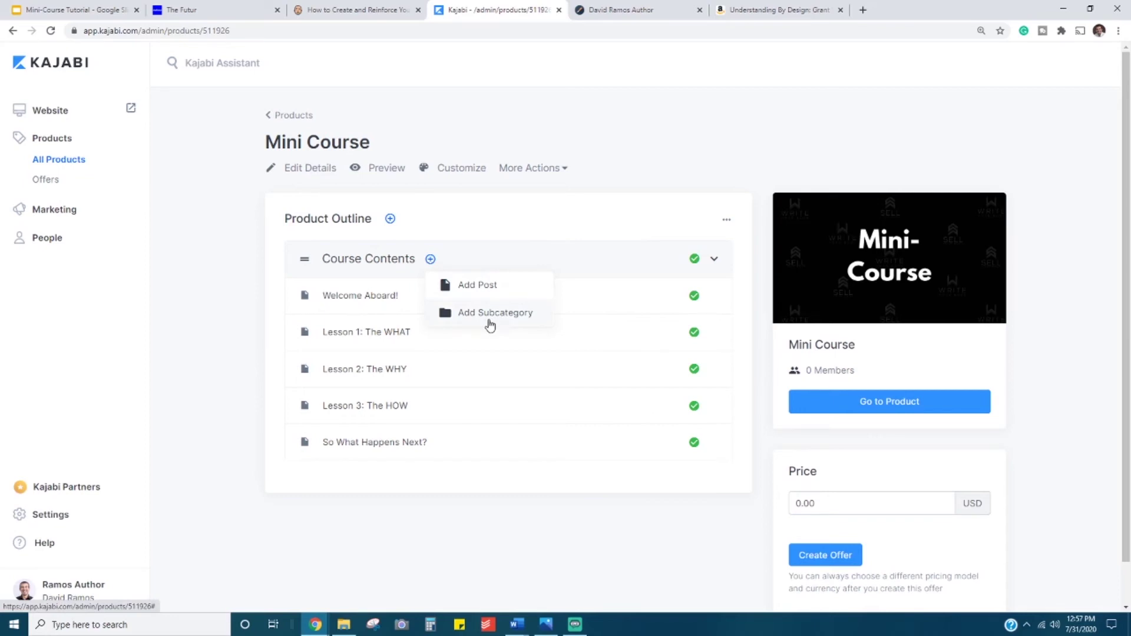
left_click(263, 371)
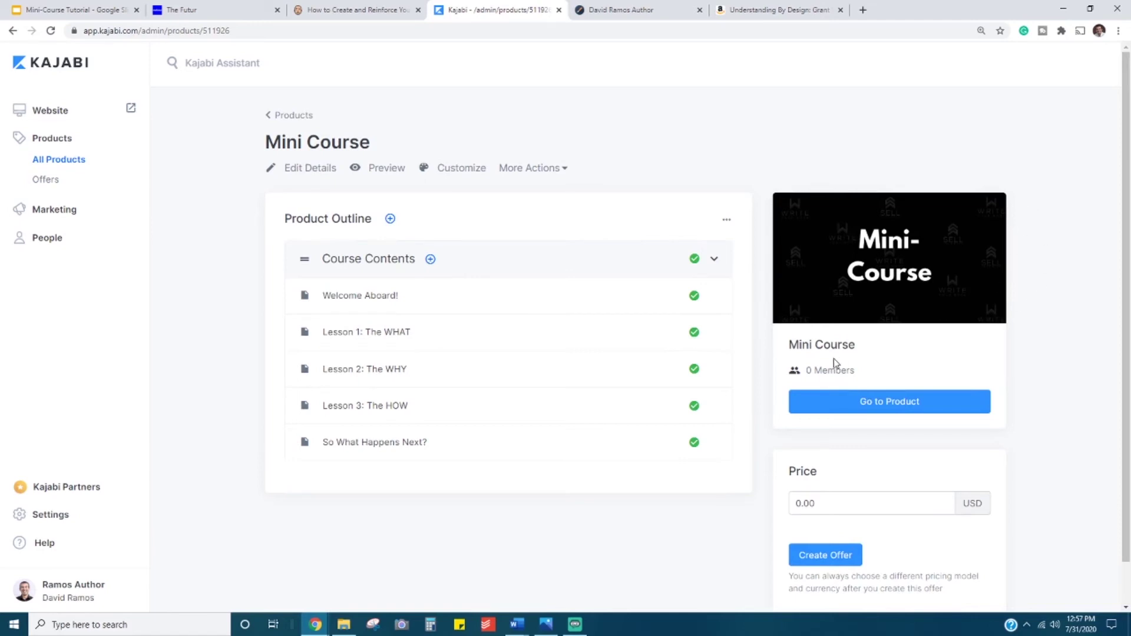
scroll(1037, 321, "down", 1)
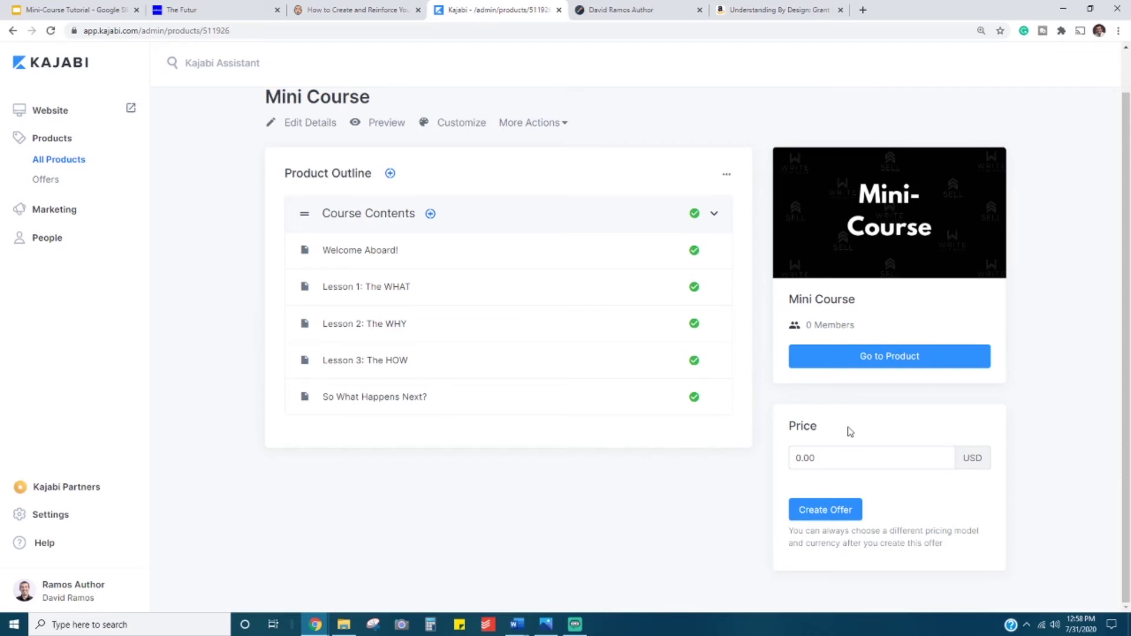
left_click(362, 252)
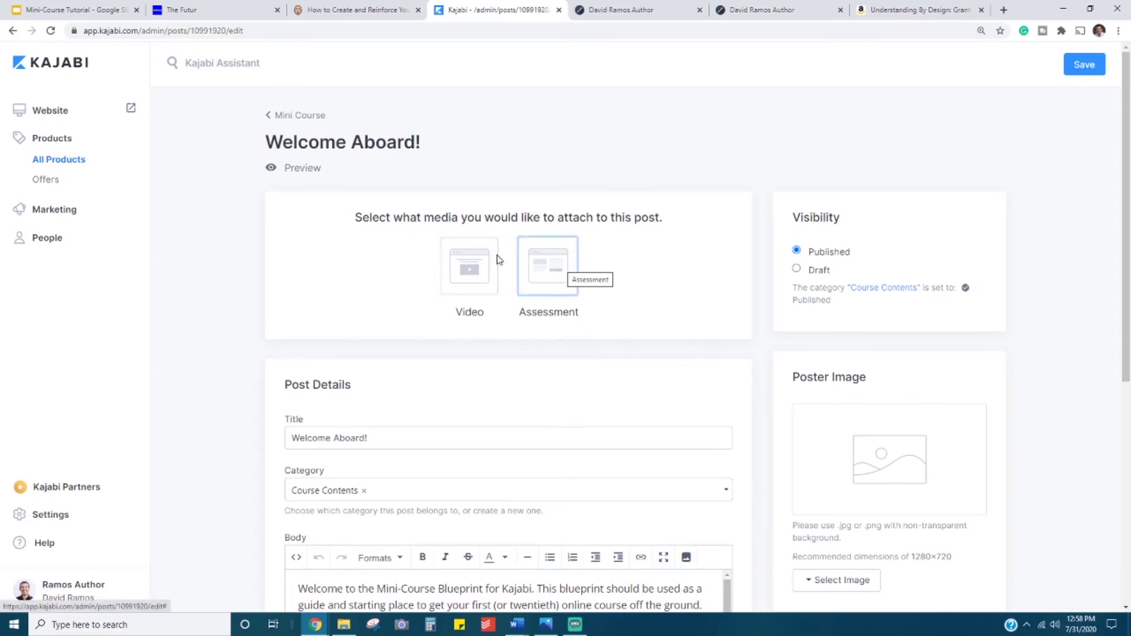
scroll(210, 248, "down", 4)
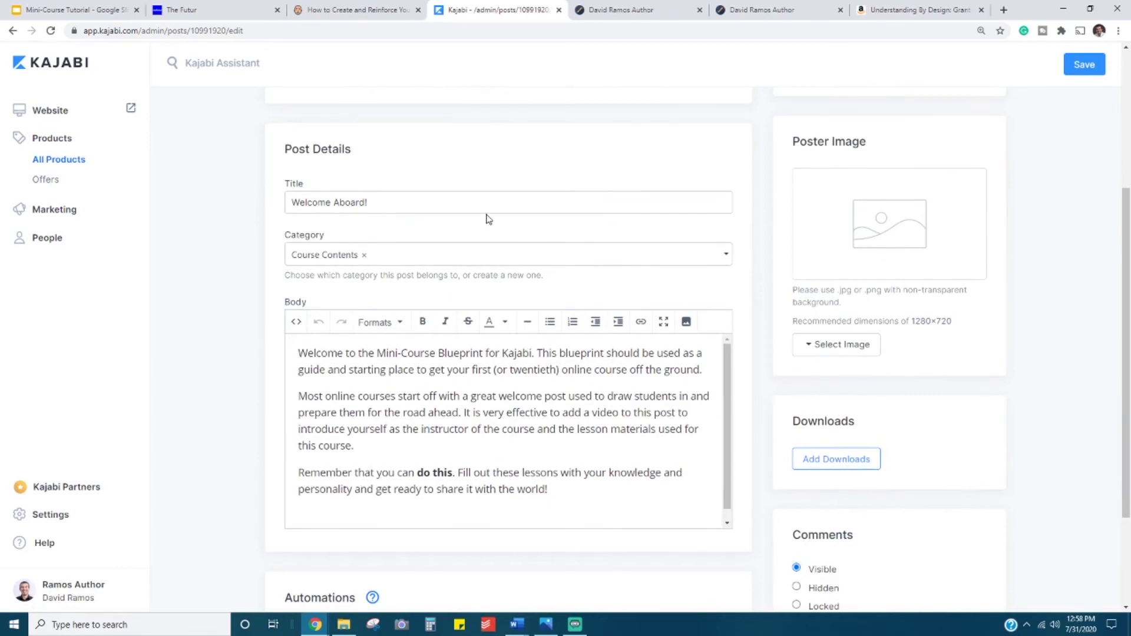
scroll(286, 353, "down", 2)
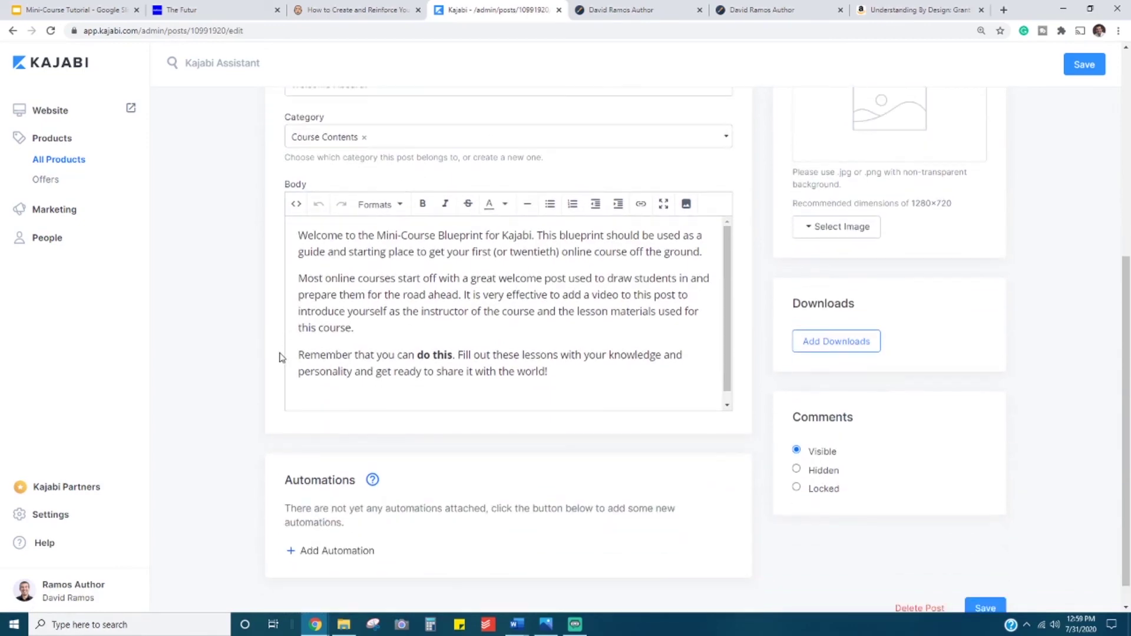
scroll(281, 356, "up", 2)
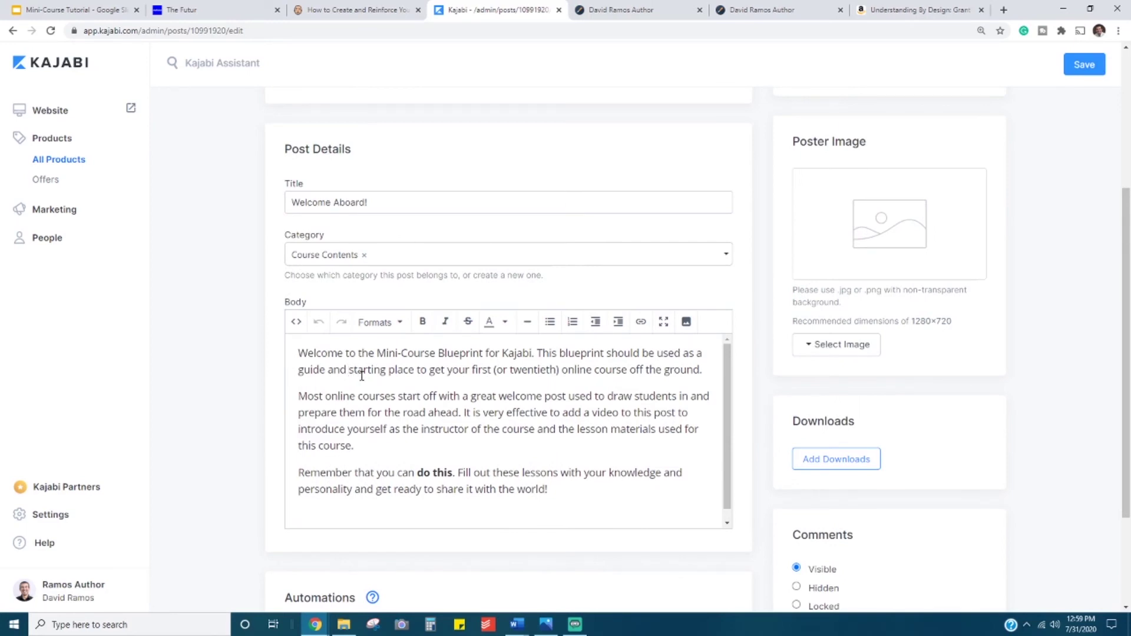
scroll(362, 375, "down", 1)
scroll(282, 405, "down", 3)
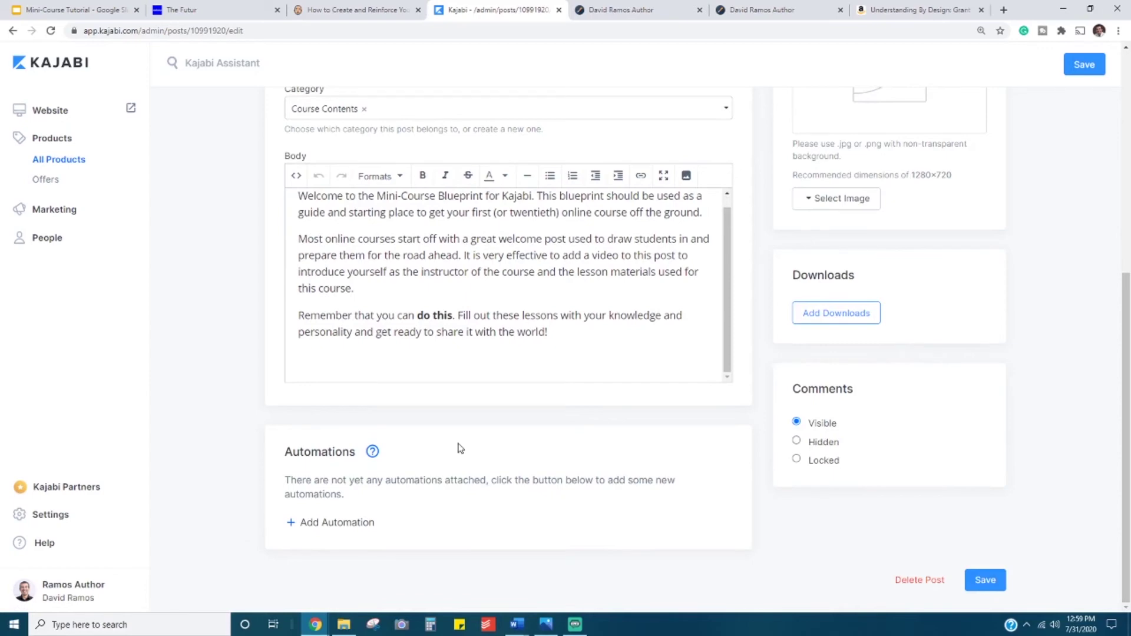
scroll(701, 479, "up", 4)
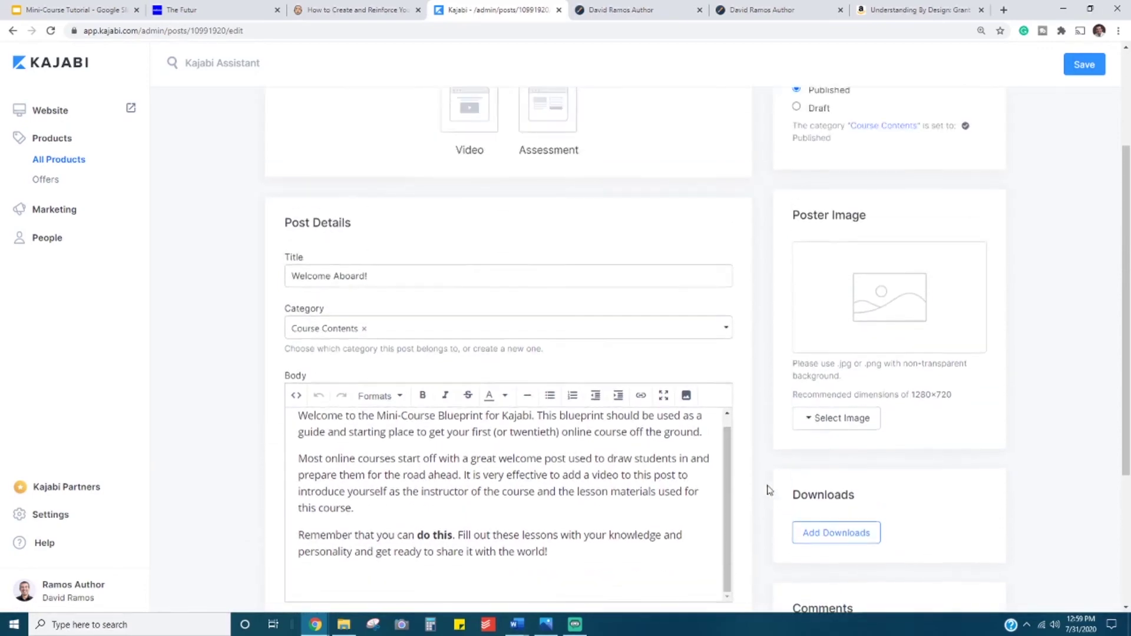
scroll(768, 490, "up", 3)
scroll(1031, 257, "down", 2)
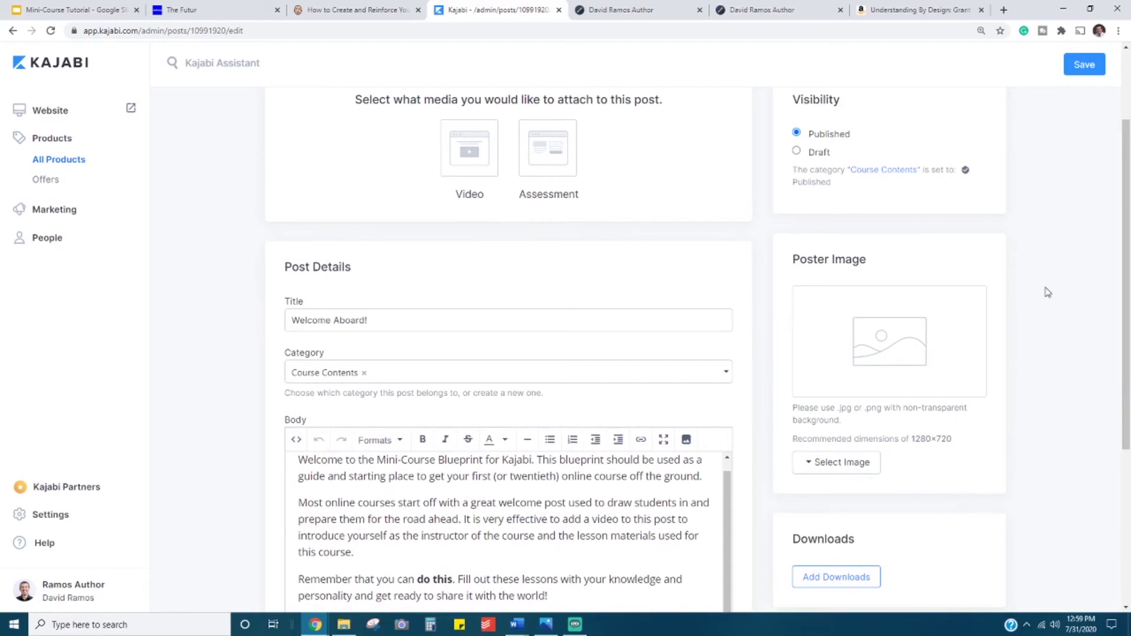
scroll(1047, 290, "down", 1)
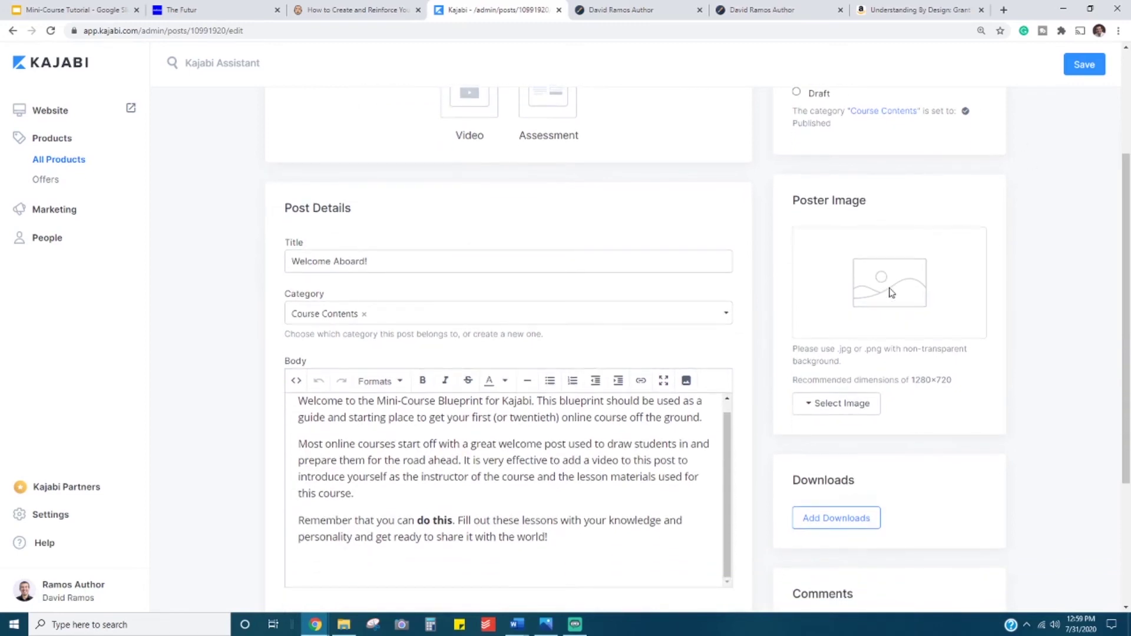
scroll(978, 312, "down", 2)
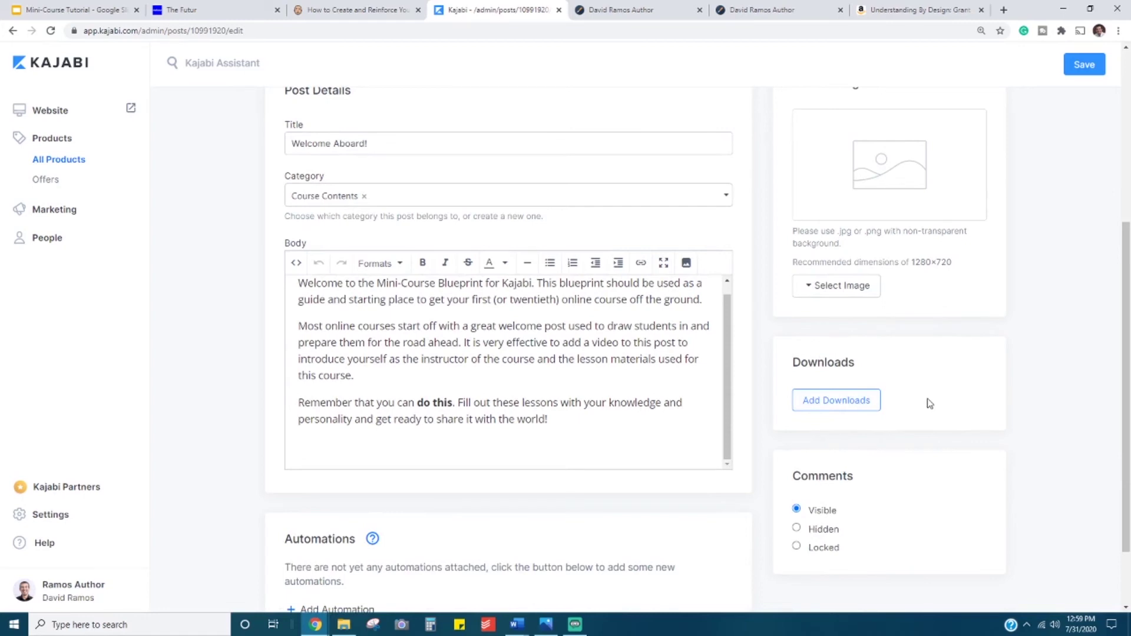
scroll(930, 404, "down", 2)
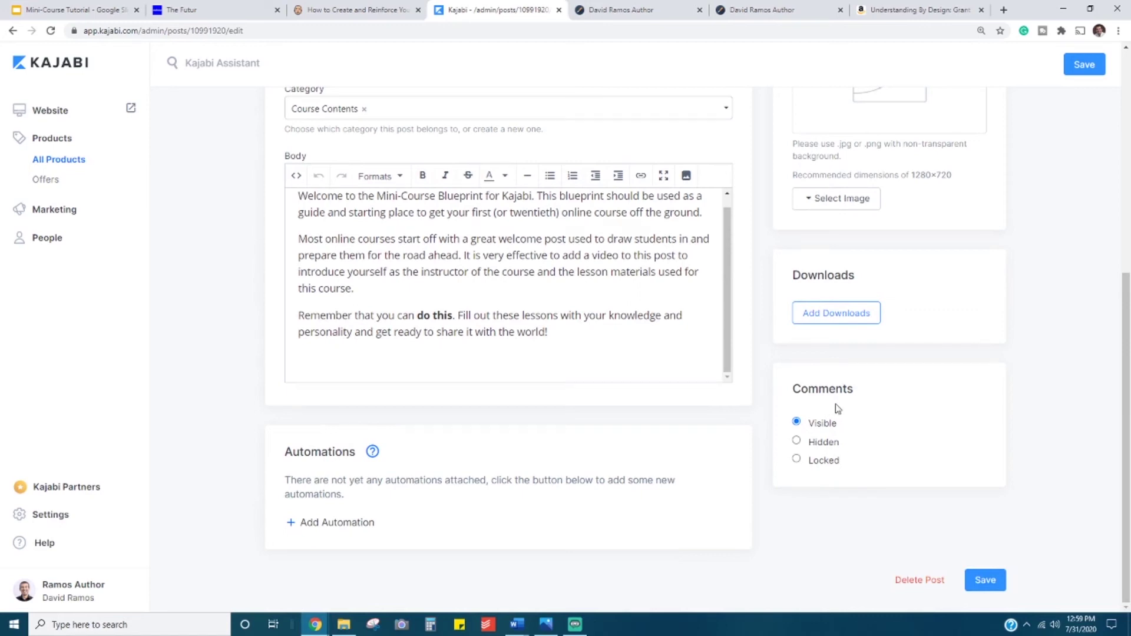
left_click_drag(794, 389, 852, 388)
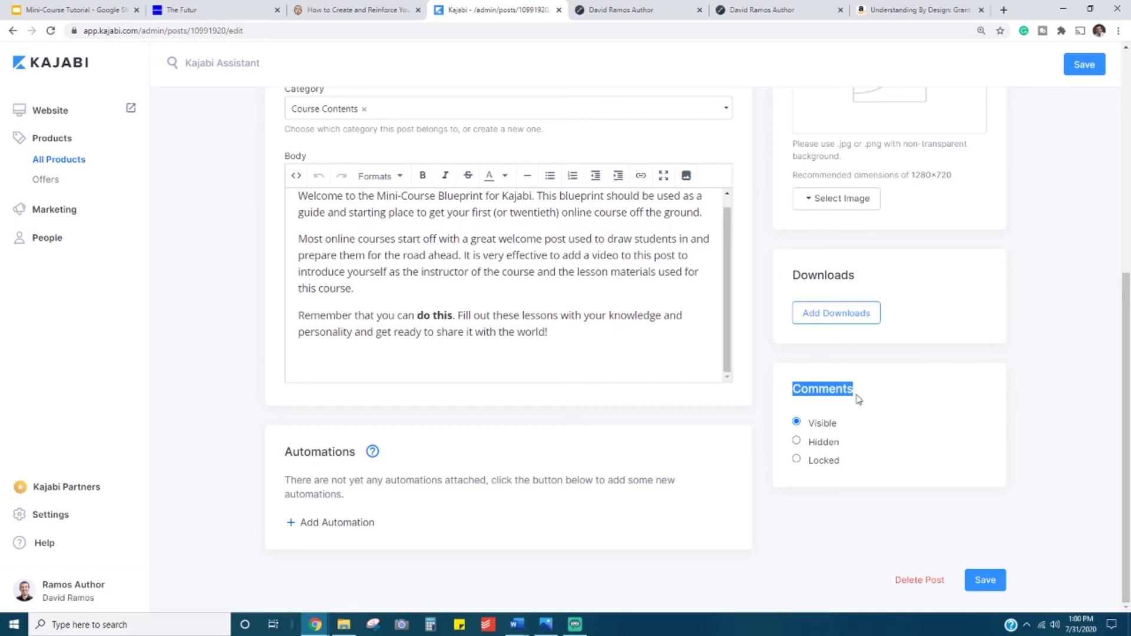
left_click(879, 411)
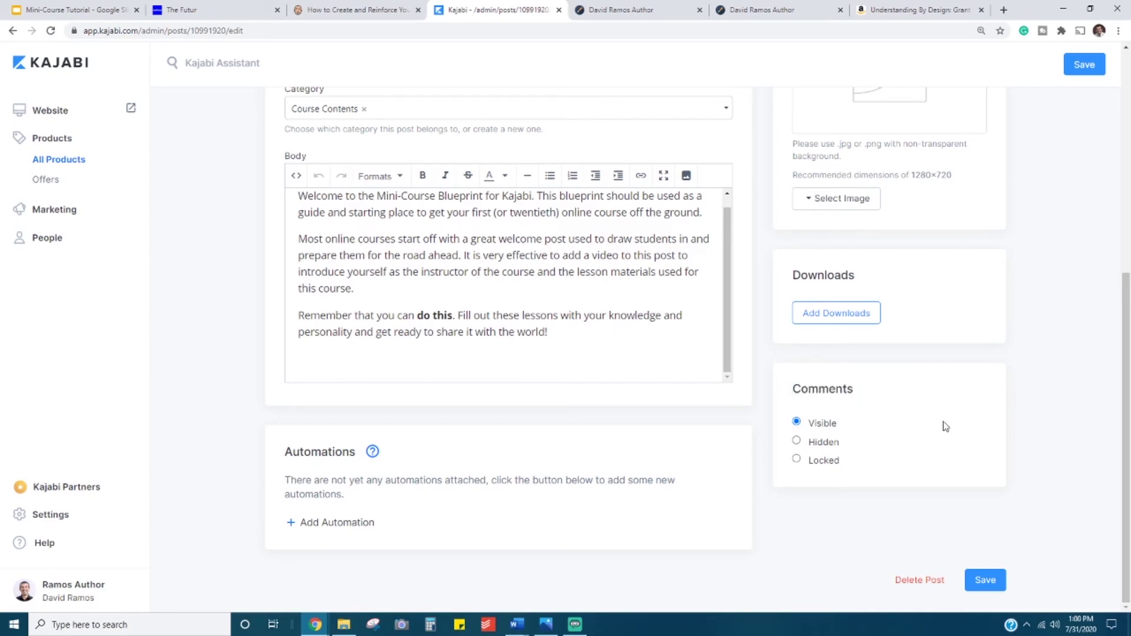
scroll(949, 427, "up", 2)
scroll(1002, 442, "up", 4)
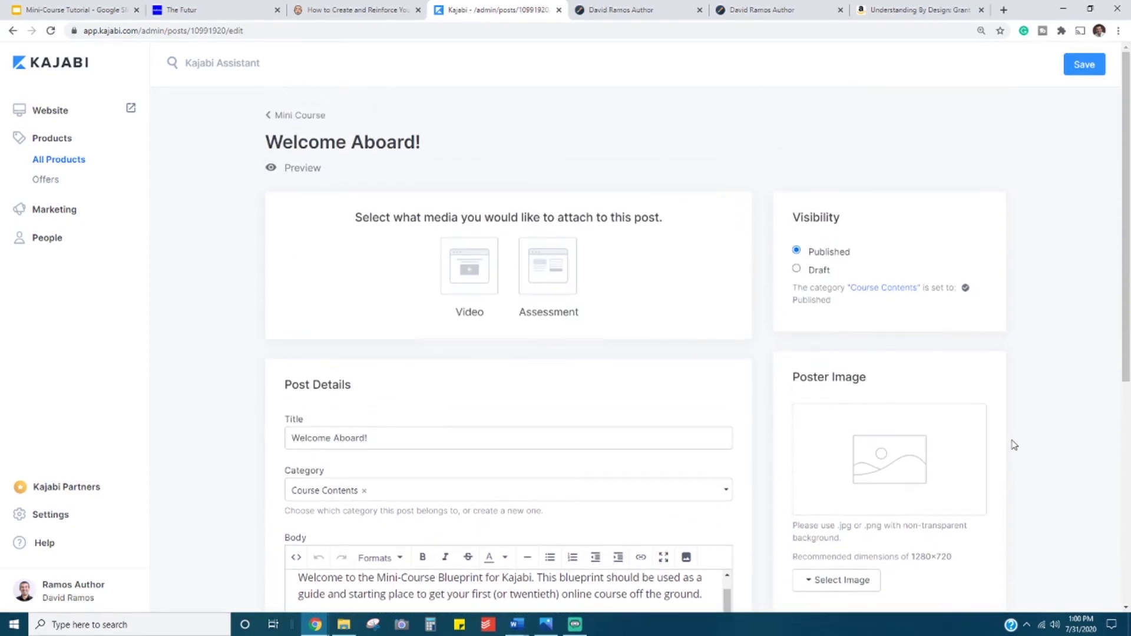
scroll(252, 389, "down", 5)
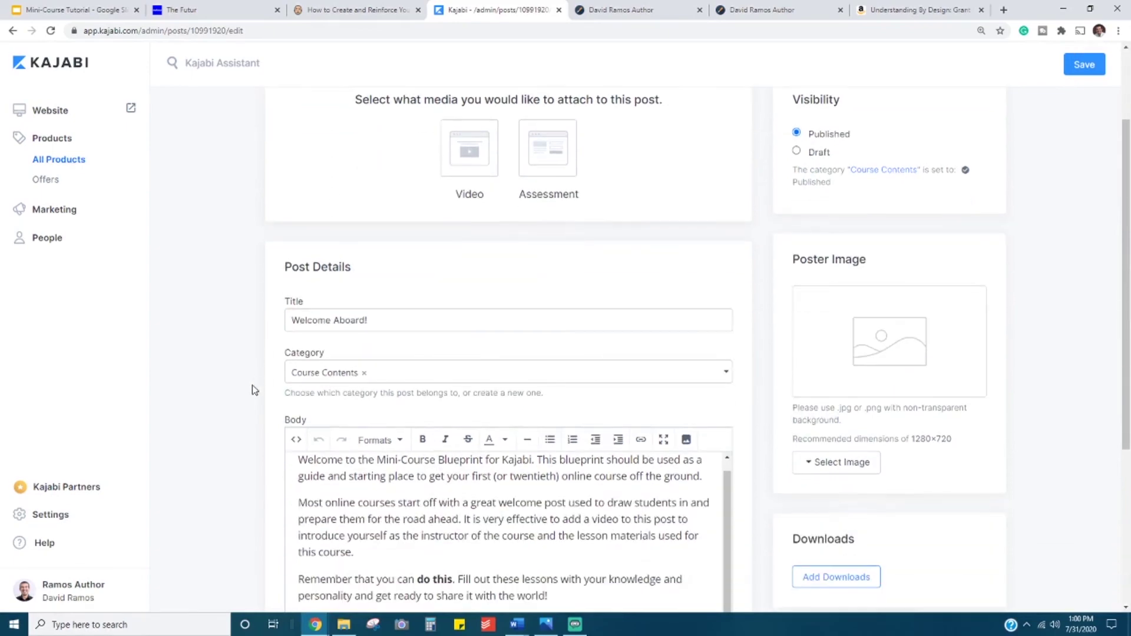
scroll(234, 407, "down", 2)
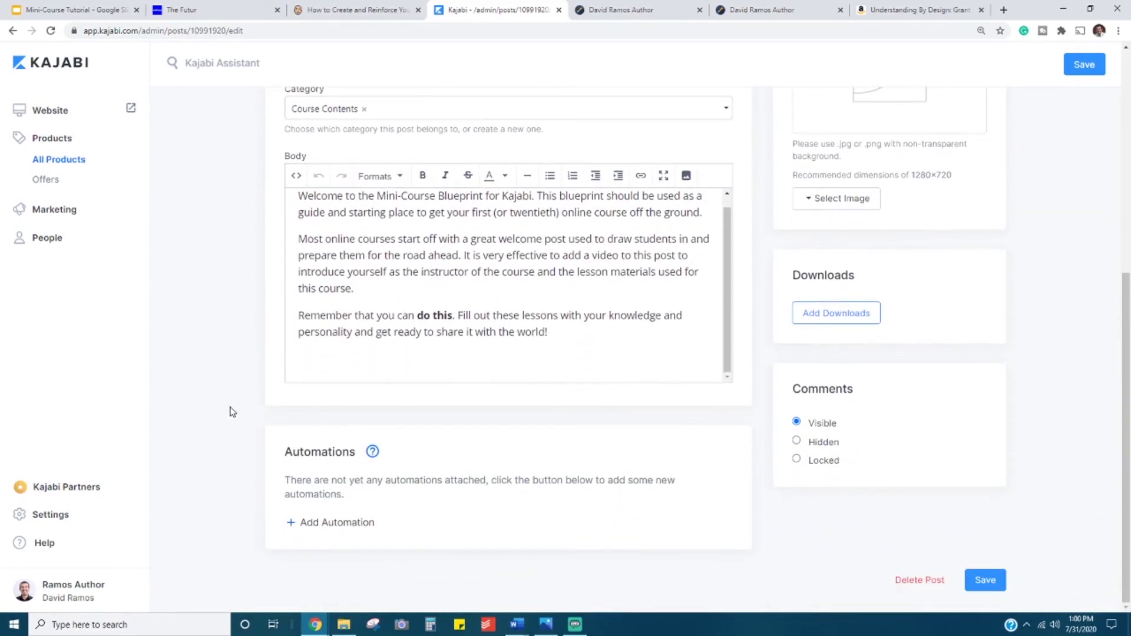
scroll(231, 412, "up", 6)
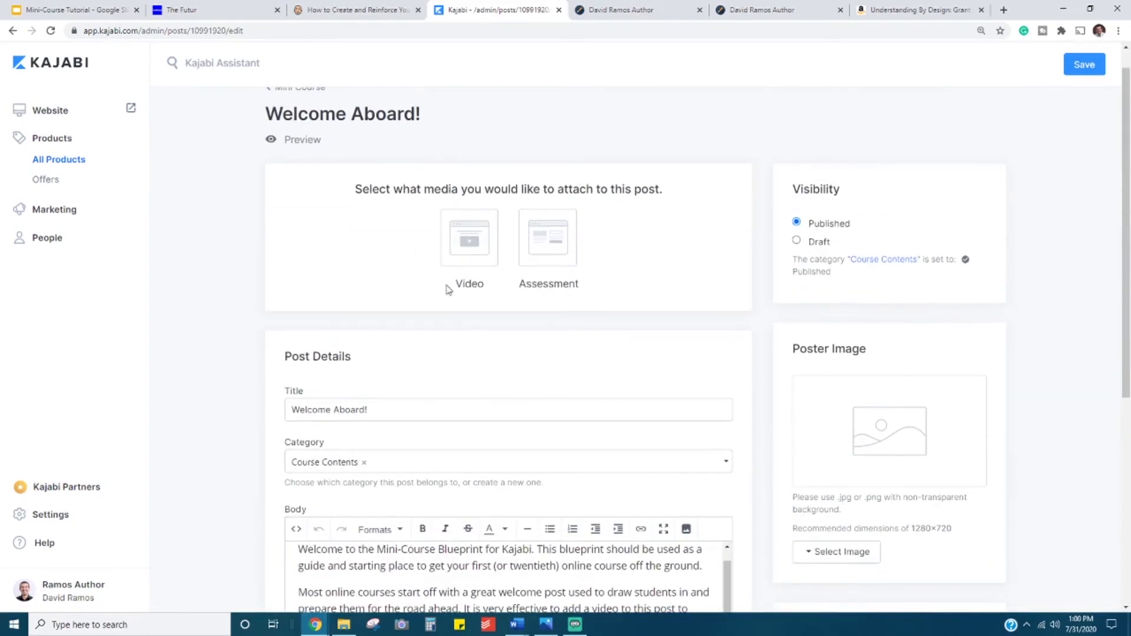
scroll(707, 253, "down", 2)
scroll(731, 264, "down", 4)
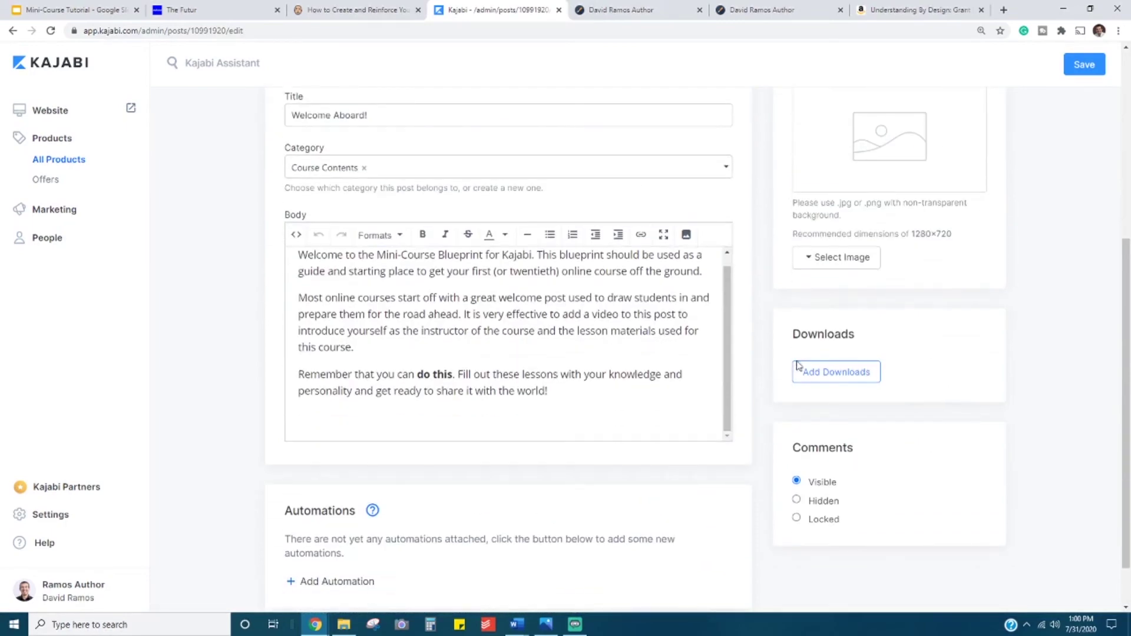
scroll(772, 421, "up", 6)
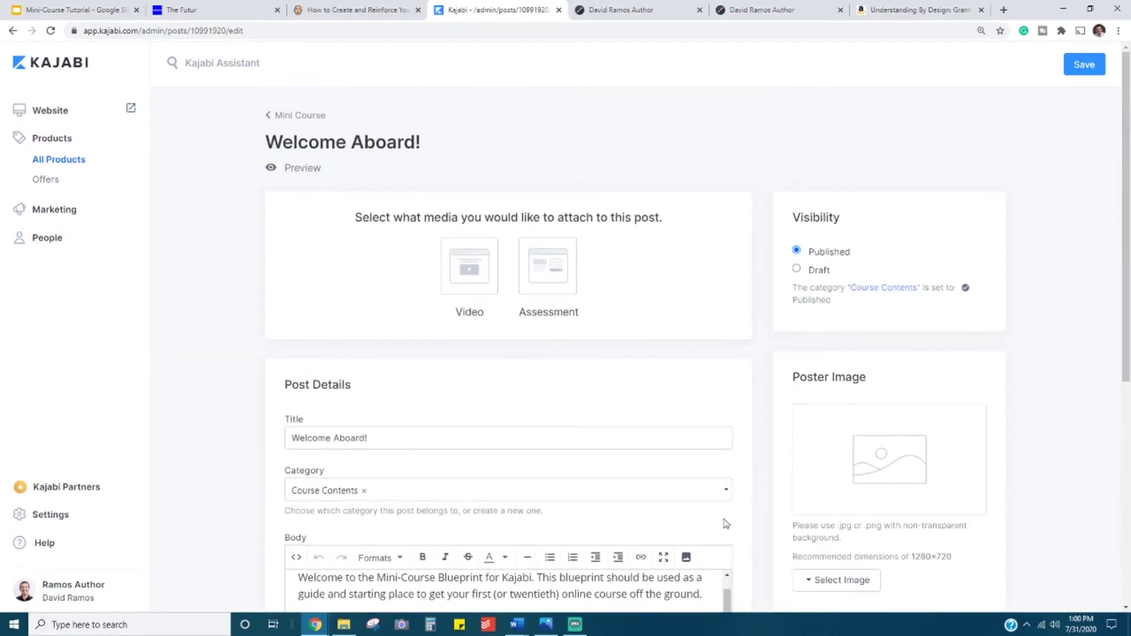
- Go back from the lesson editor to the Mini Course product outline
left_click(302, 118)
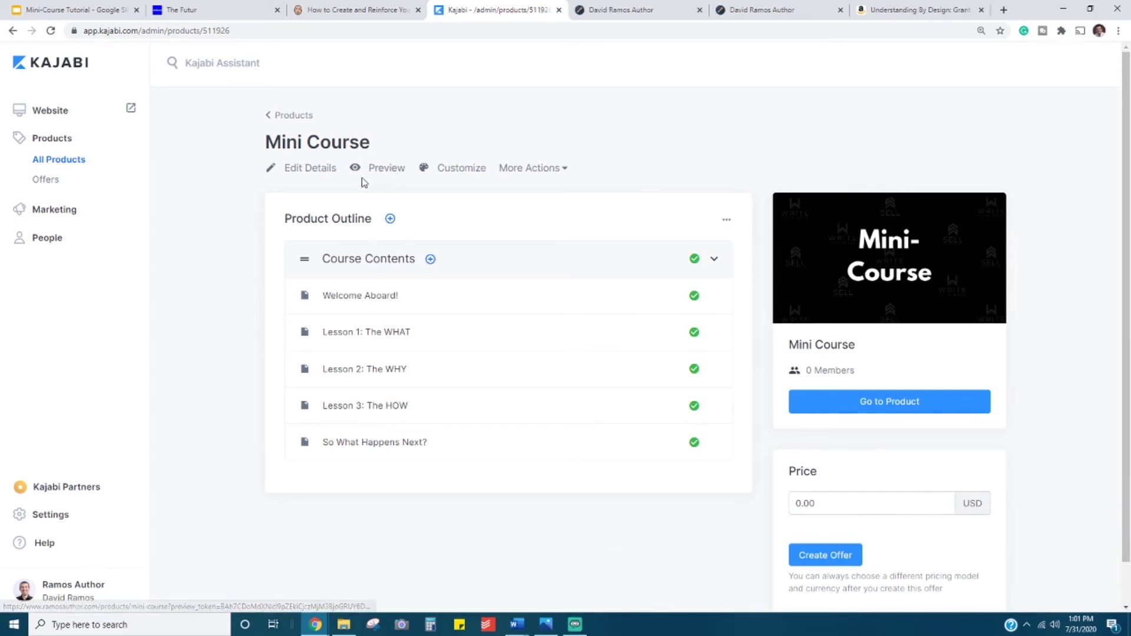
- Bring up the Mini Course live preview and highlight the instructor bio placeholder text
left_click(628, 8)
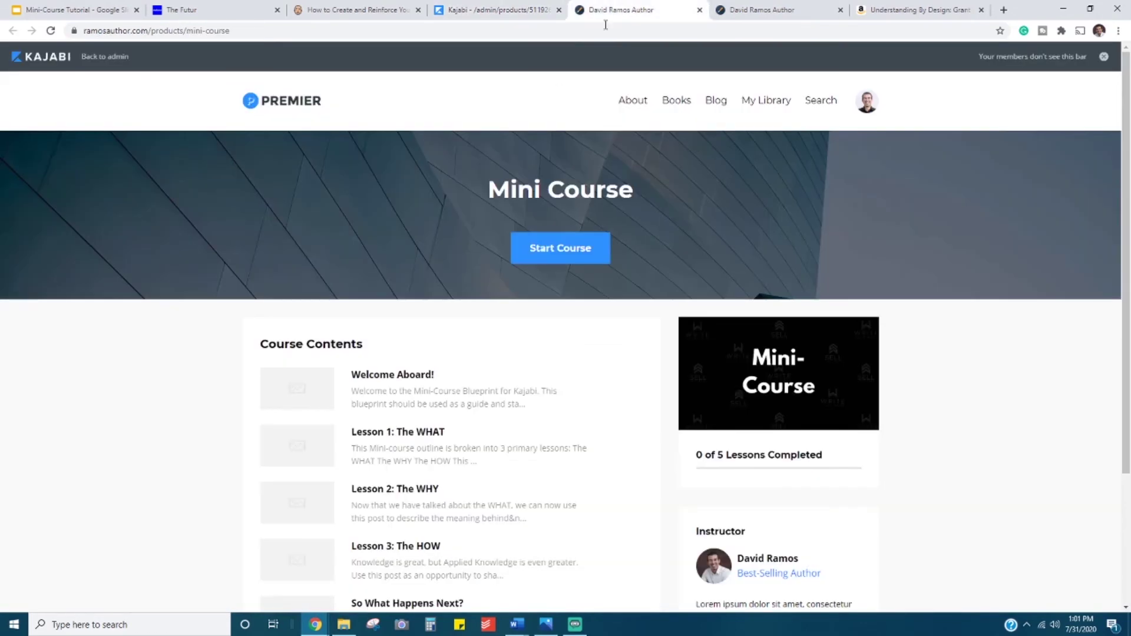
scroll(242, 372, "down", 1)
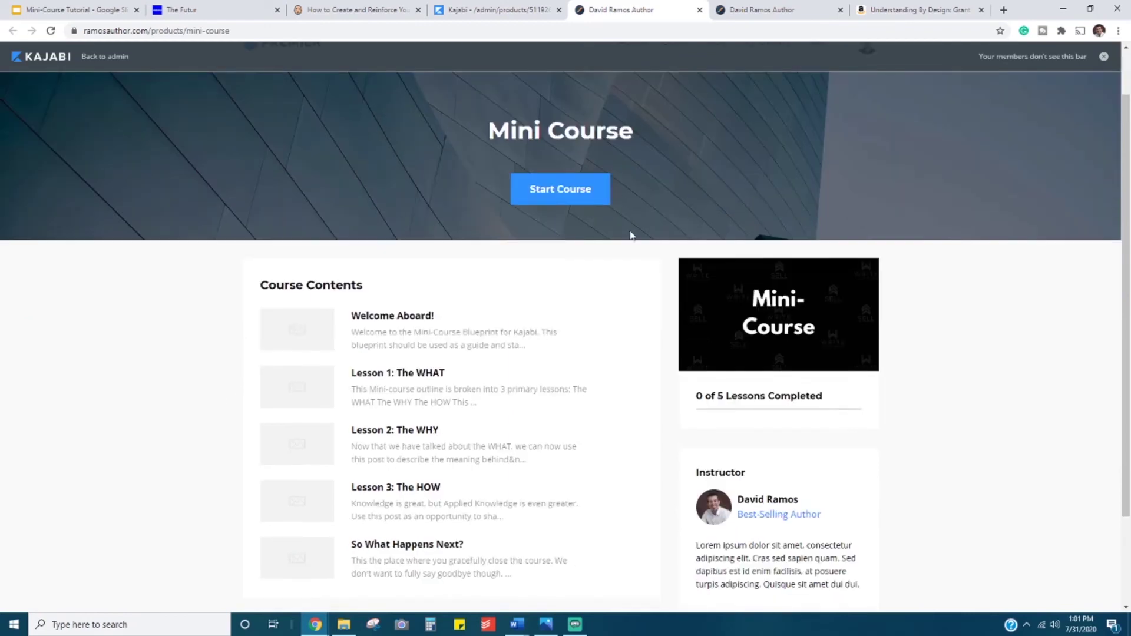
scroll(630, 236, "up", 1)
scroll(241, 309, "down", 3)
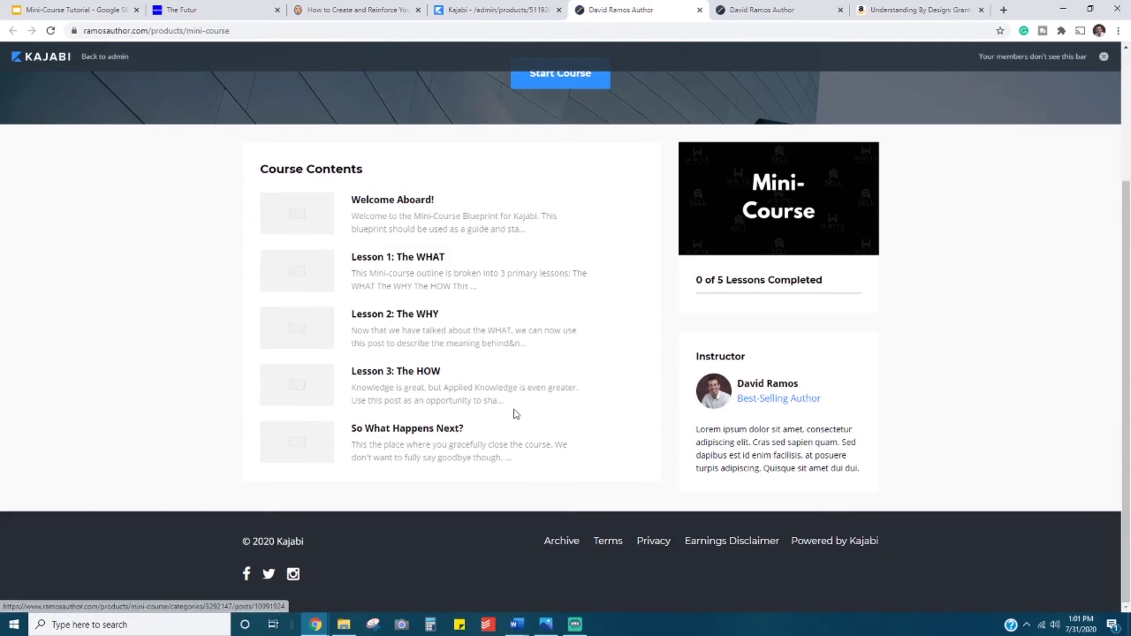
scroll(513, 423, "up", 1)
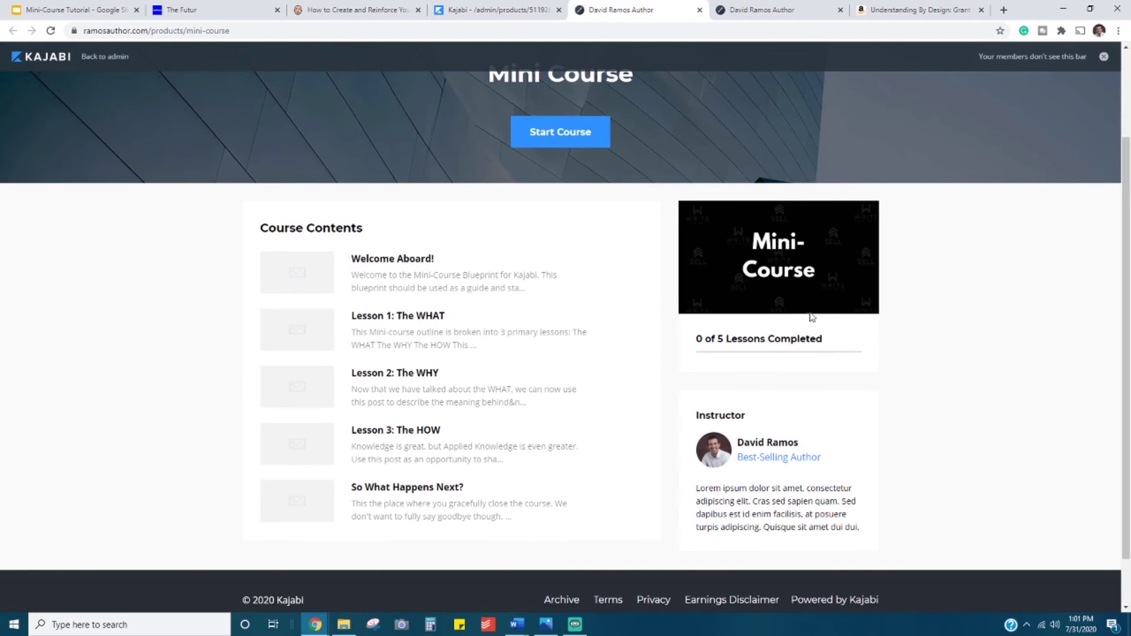
scroll(766, 342, "down", 1)
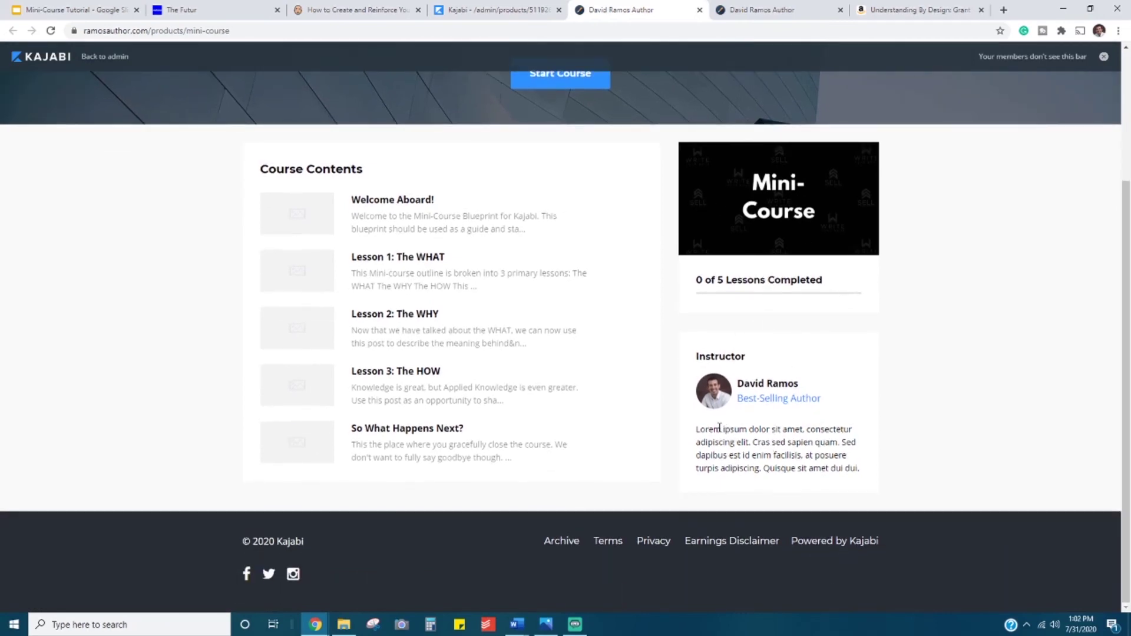
left_click_drag(721, 429, 860, 468)
- Scroll back up the preview and return to the Mini Course admin tab
scroll(889, 245, "up", 3)
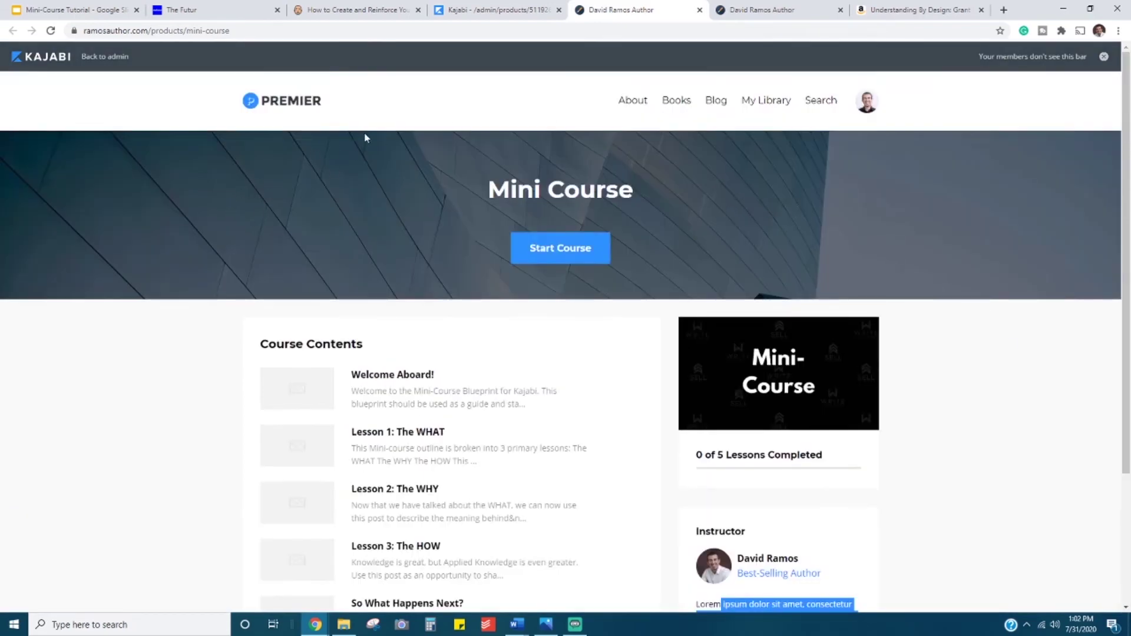
scroll(512, 144, "down", 2)
scroll(649, 224, "up", 2)
scroll(483, 404, "down", 3)
scroll(571, 505, "up", 2)
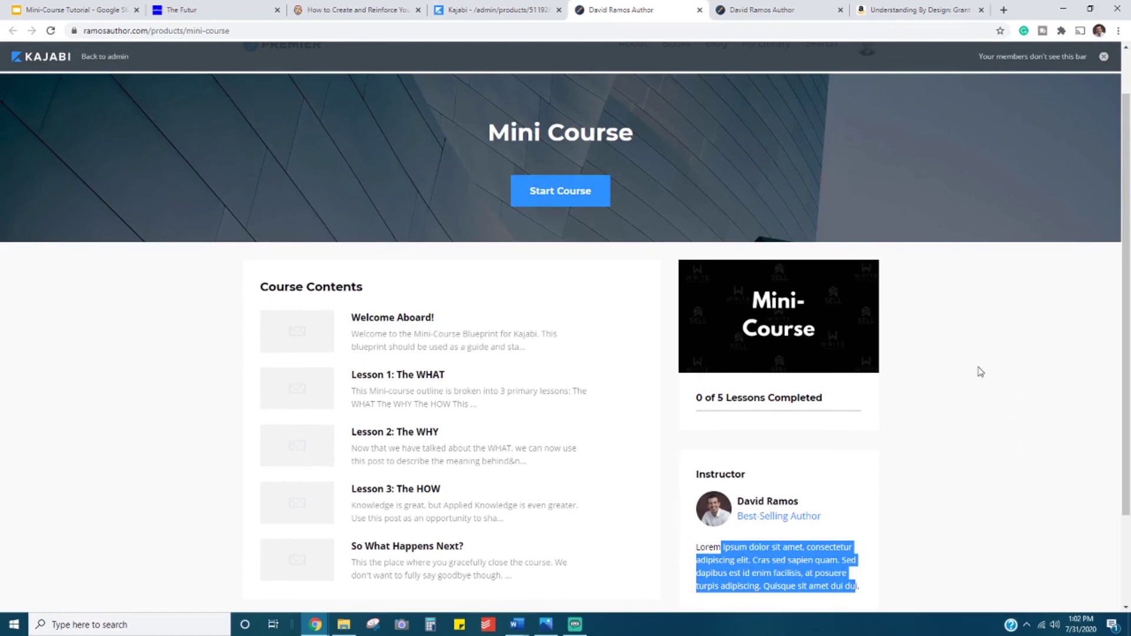
scroll(180, 354, "up", 1)
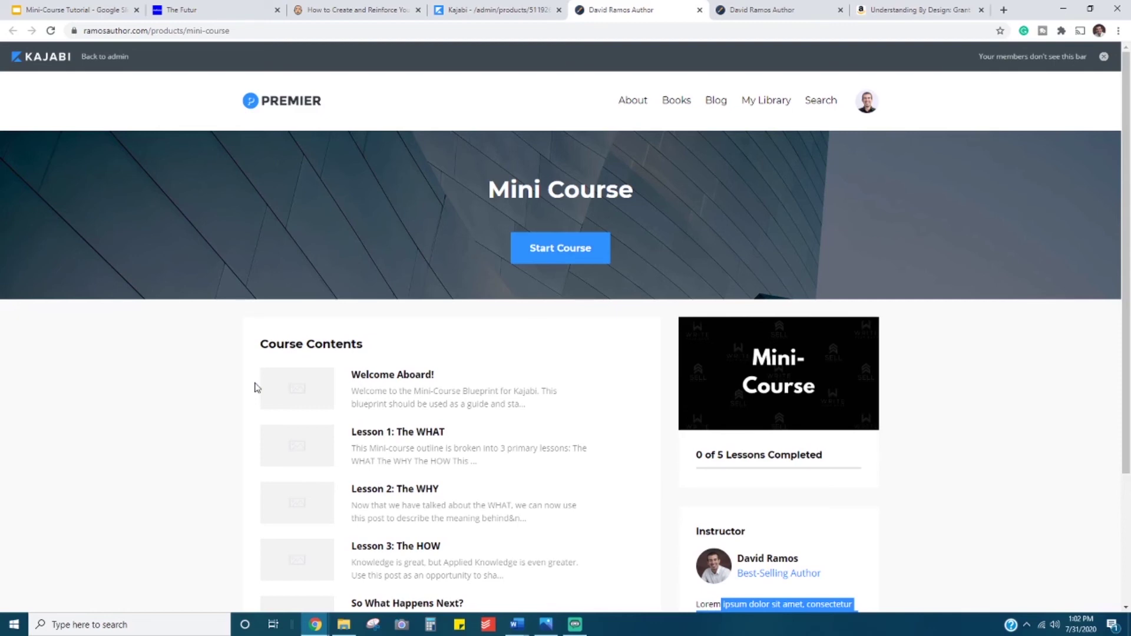
key("ctrl+shift+Tab")
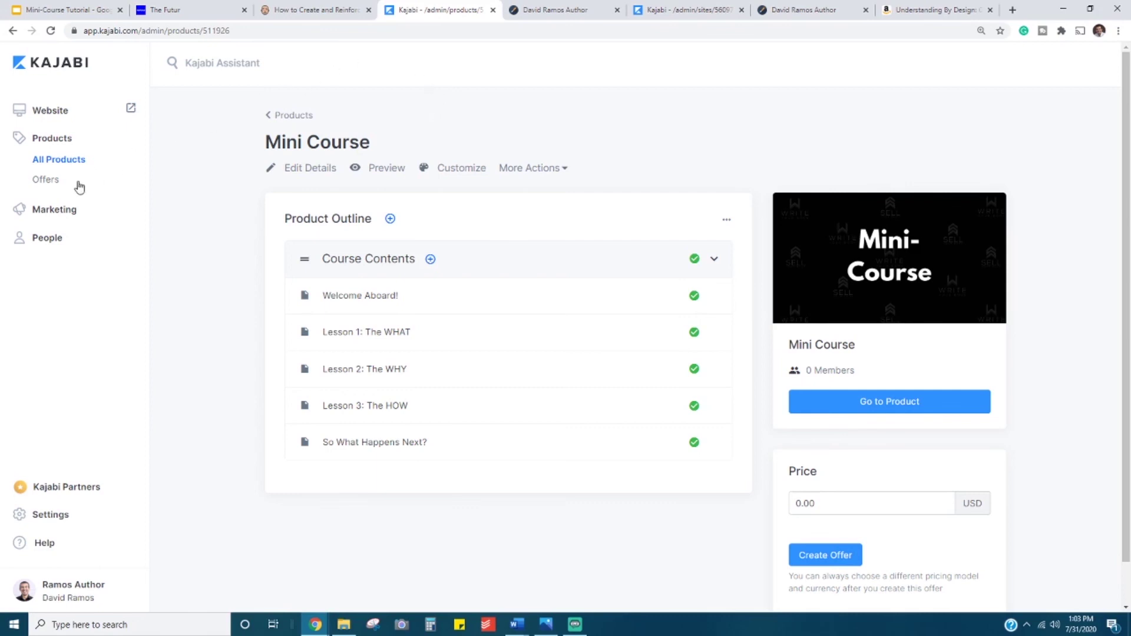
- Browse the Pipelines blueprint cards, then go back to the Mini Course preview tab
left_click(680, 7)
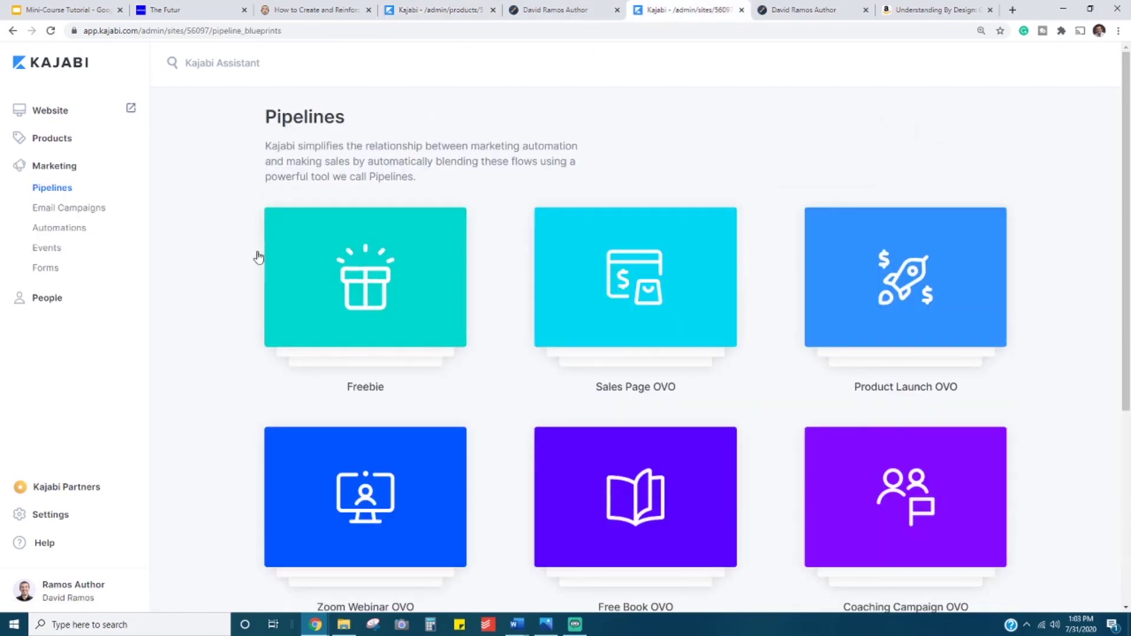
scroll(1086, 355, "down", 3)
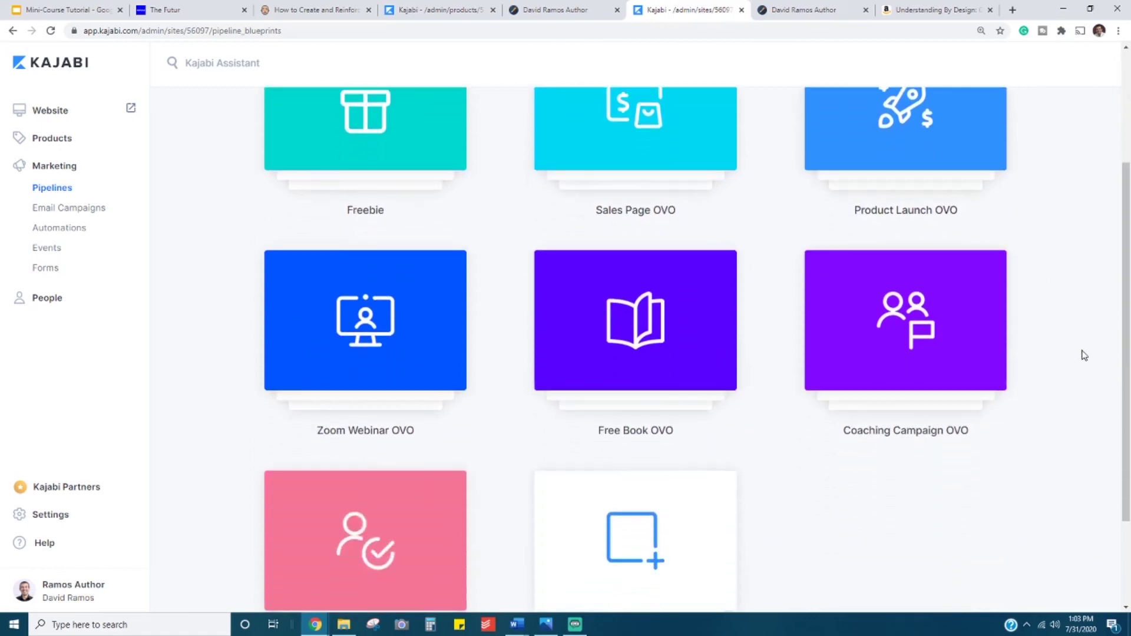
scroll(1061, 383, "down", 1)
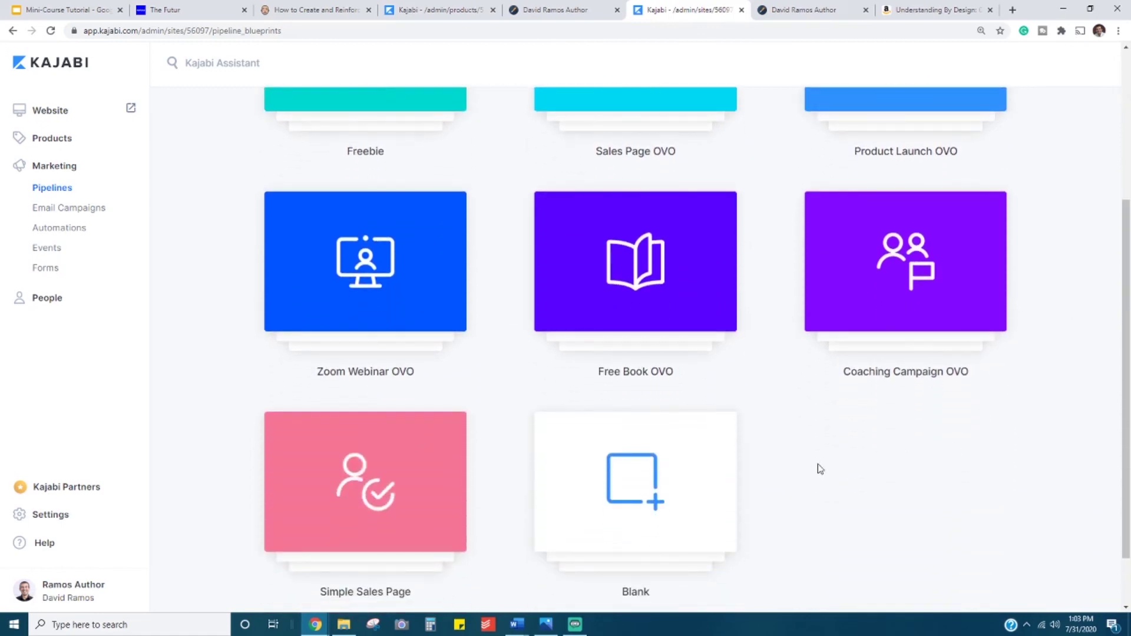
scroll(821, 469, "up", 2)
scroll(819, 470, "up", 2)
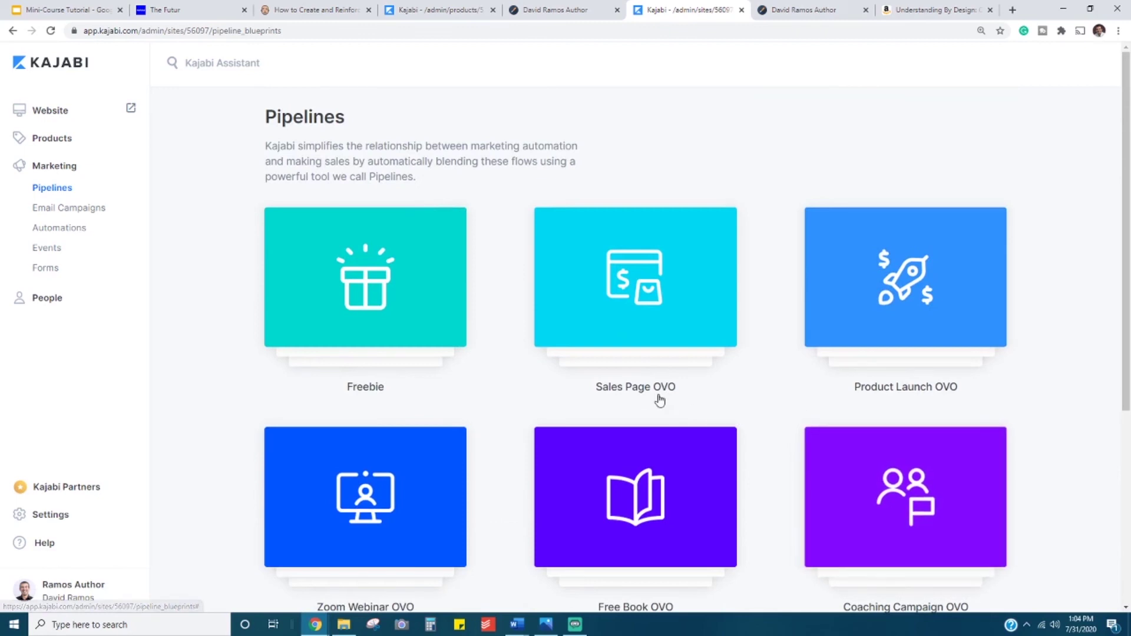
scroll(763, 387, "down", 1)
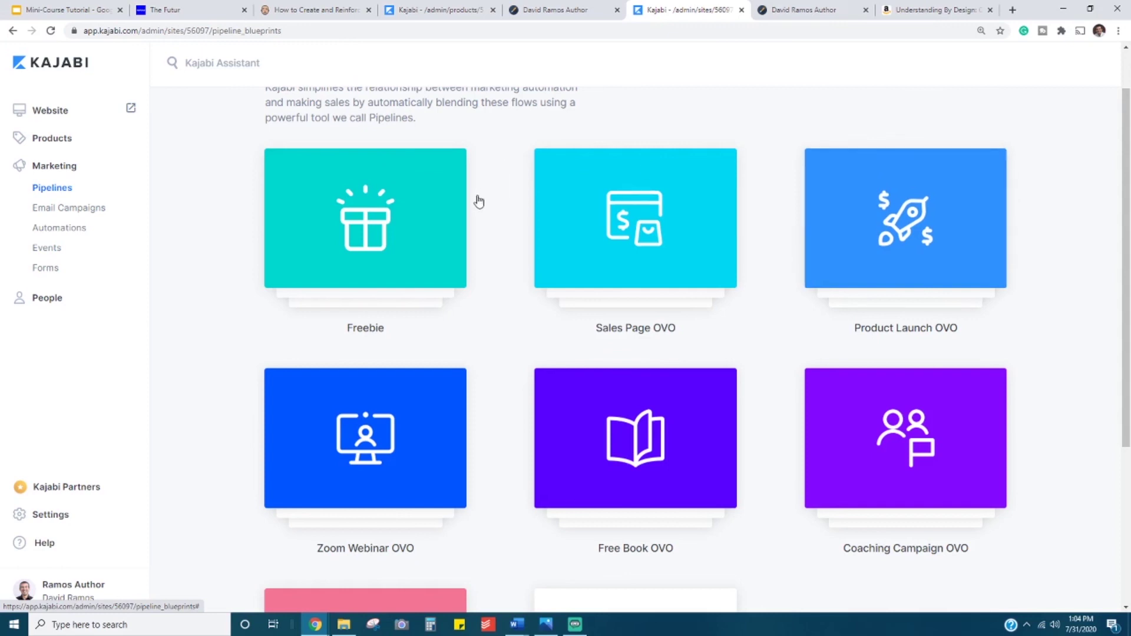
scroll(740, 256, "down", 3)
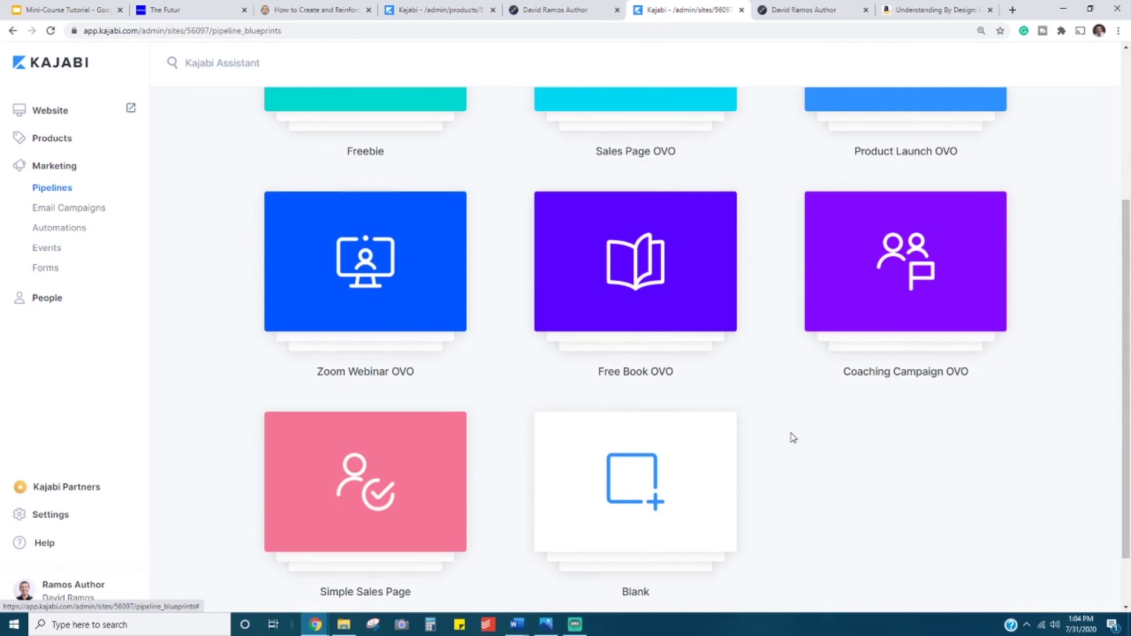
scroll(790, 437, "down", 2)
scroll(793, 364, "up", 5)
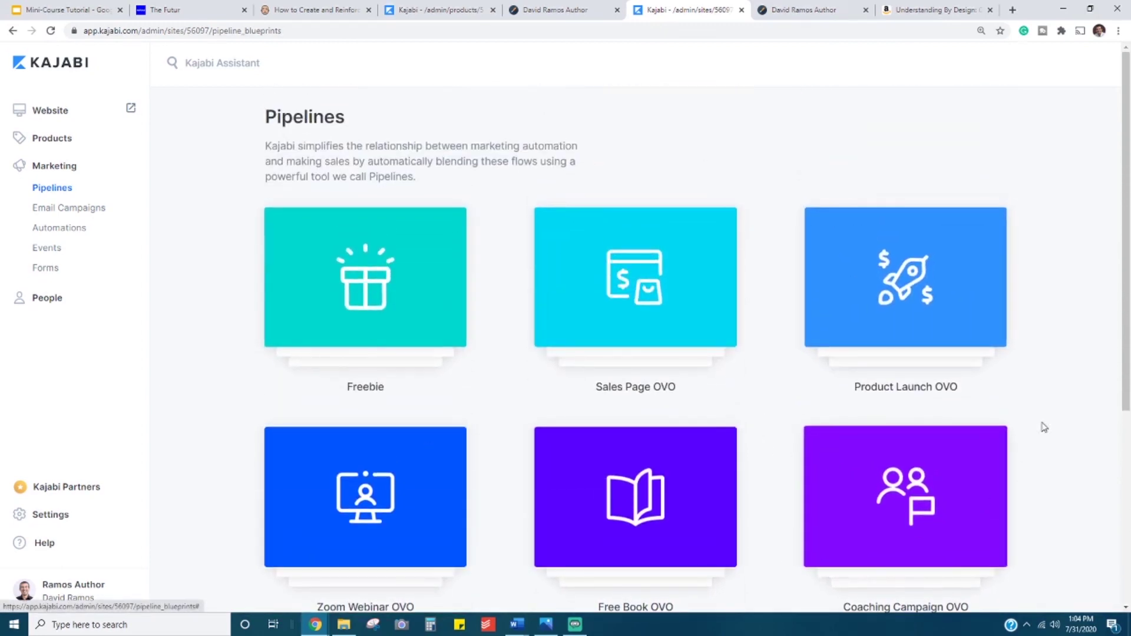
scroll(774, 249, "down", 5)
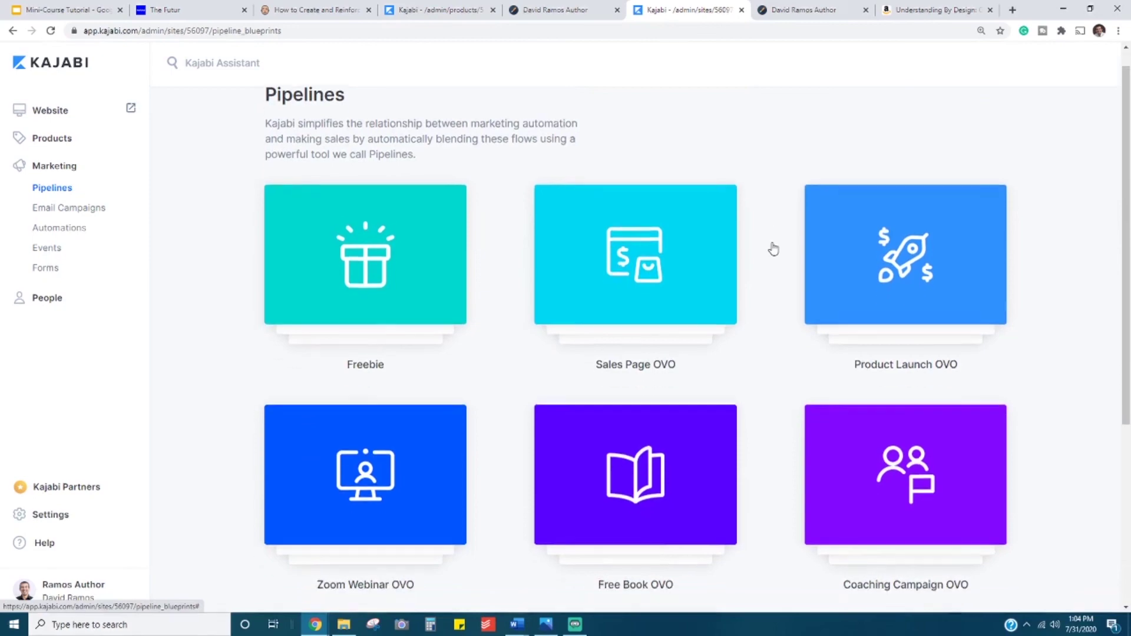
key("ctrl+shift+Tab")
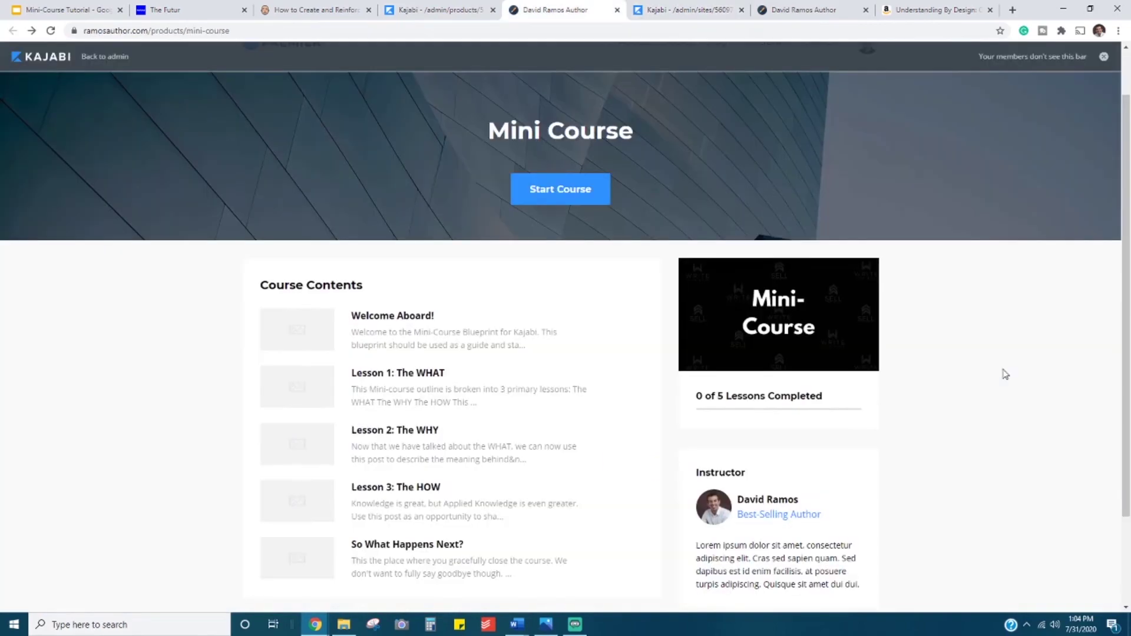
- Open the Welcome Aboard! lesson in the member preview and mark it complete
left_click(420, 318)
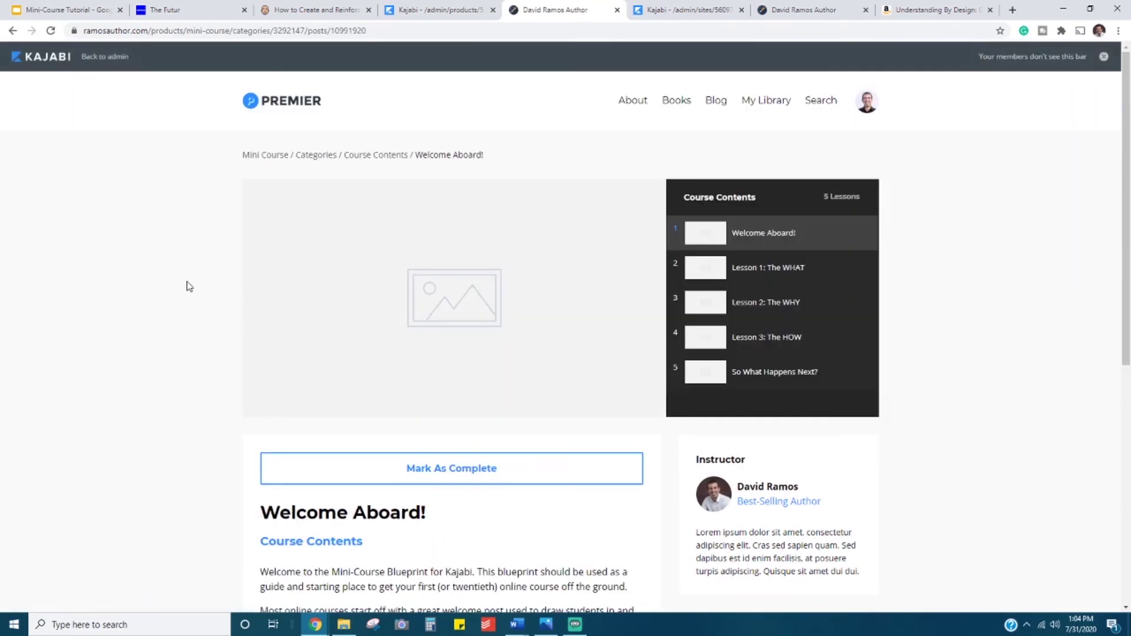
scroll(186, 287, "down", 4)
scroll(169, 291, "up", 4)
scroll(208, 330, "down", 1)
scroll(207, 330, "down", 3)
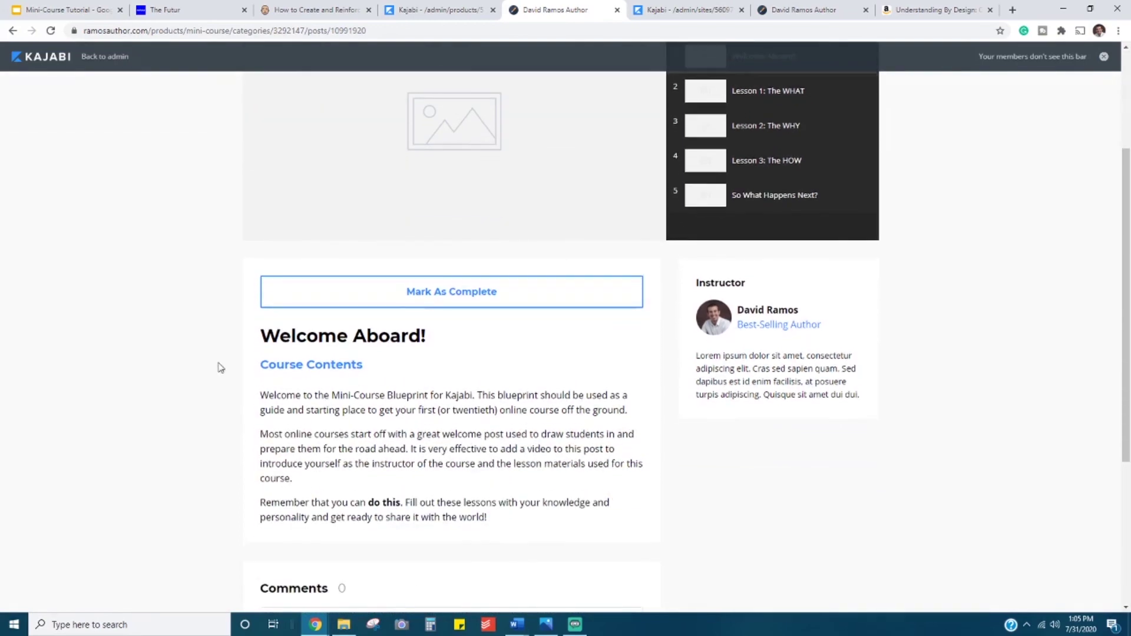
left_click(480, 300)
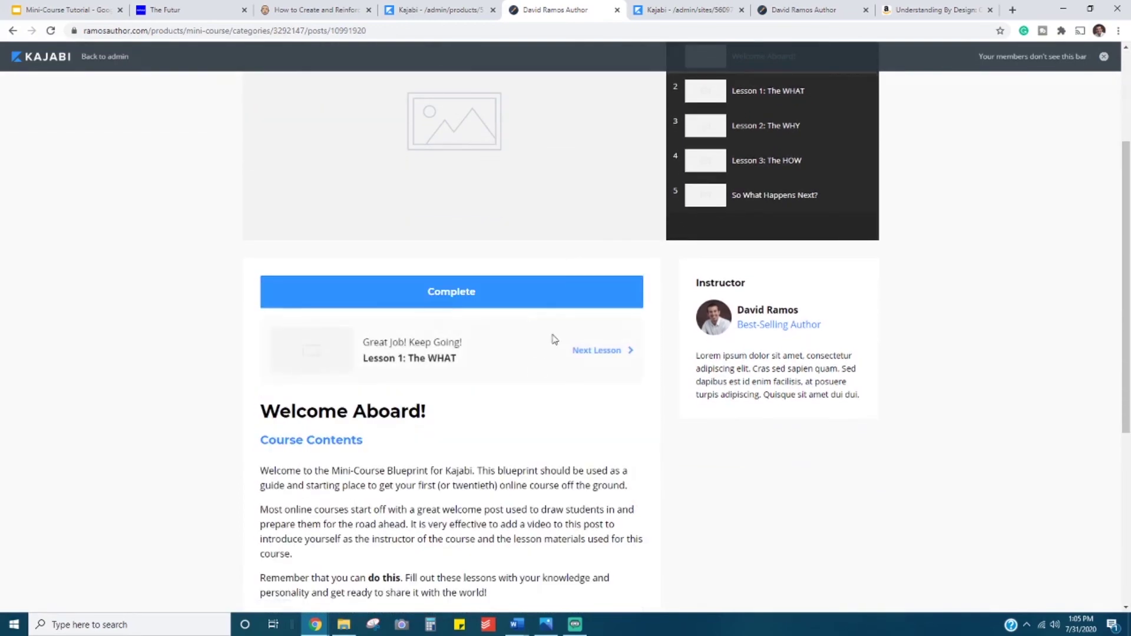
scroll(536, 401, "down", 4)
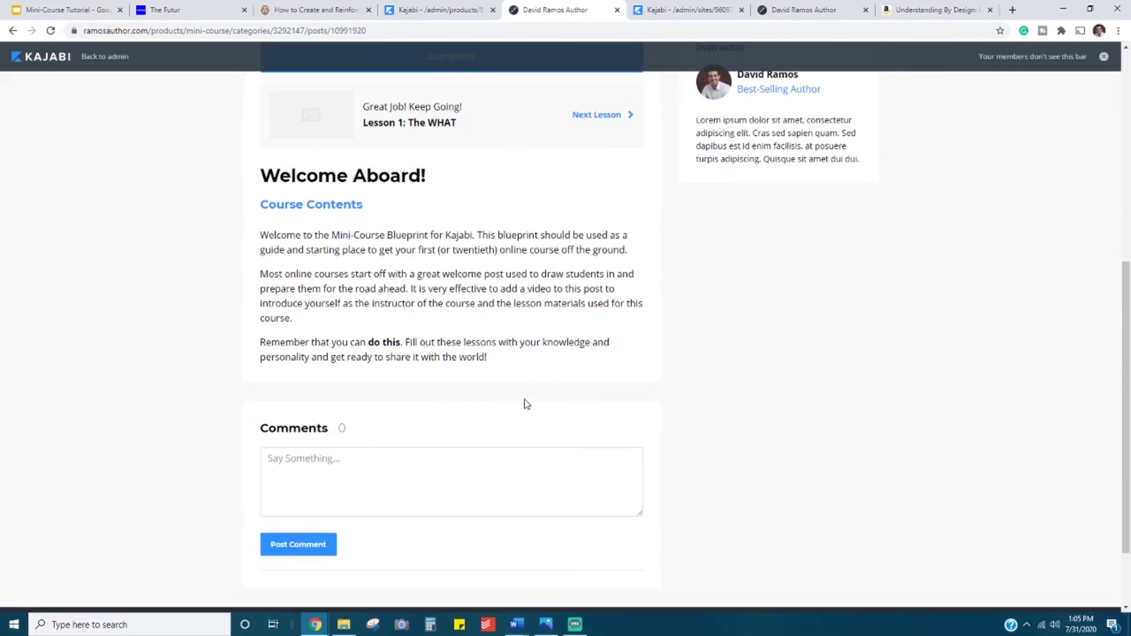
left_click_drag(288, 237, 532, 359)
scroll(584, 385, "up", 2)
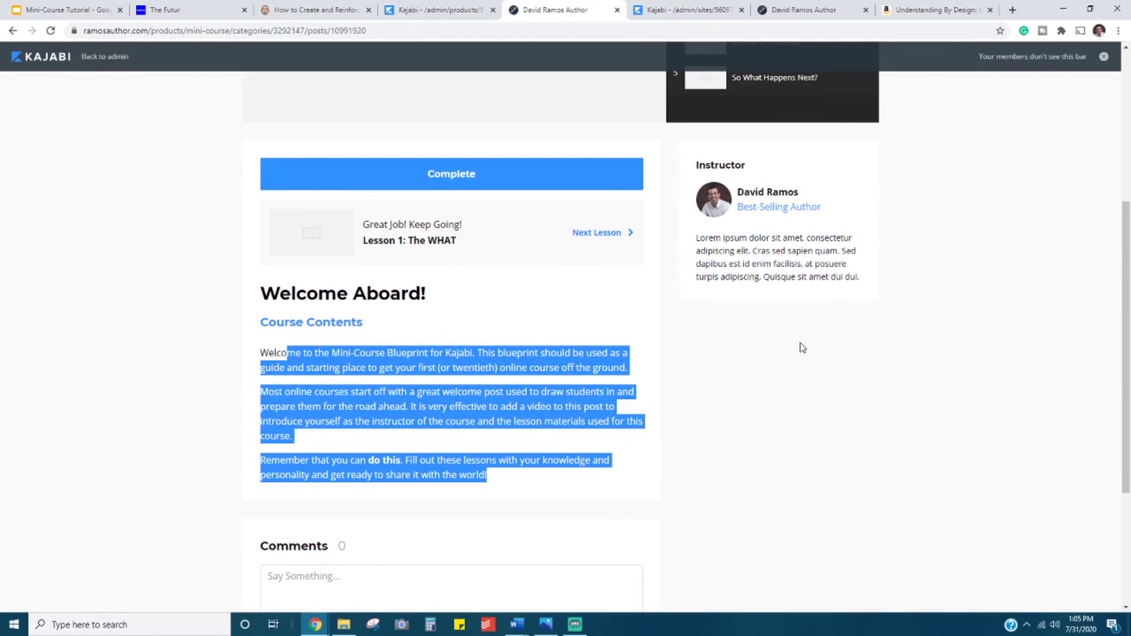
scroll(725, 323, "up", 5)
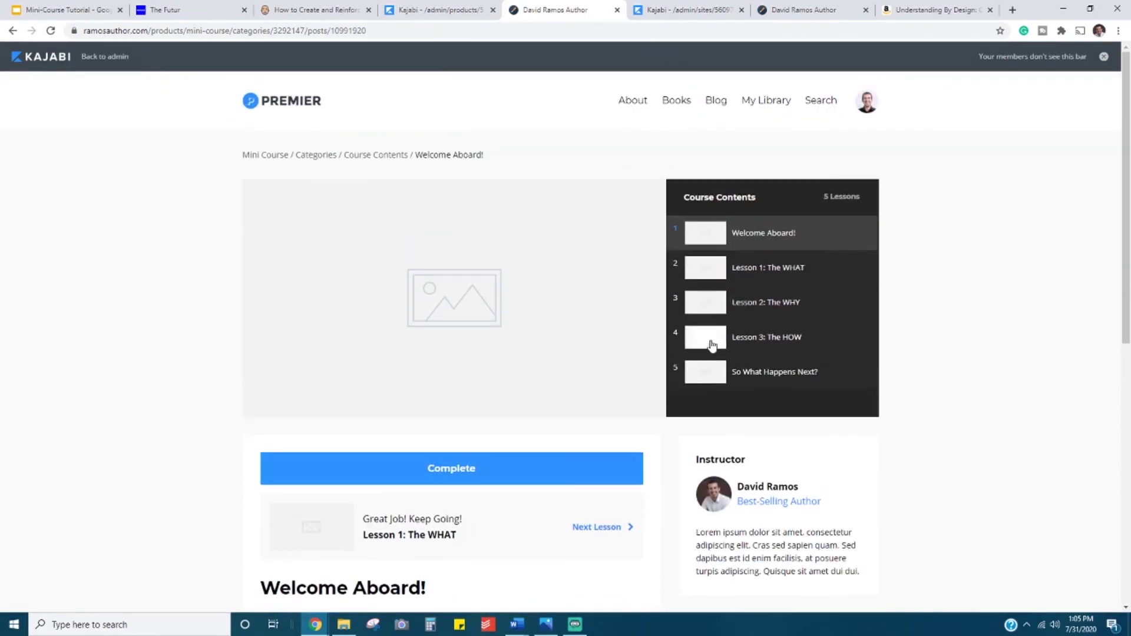
- Advance to Lesson 1: The WHAT and mark it complete
left_click(761, 270)
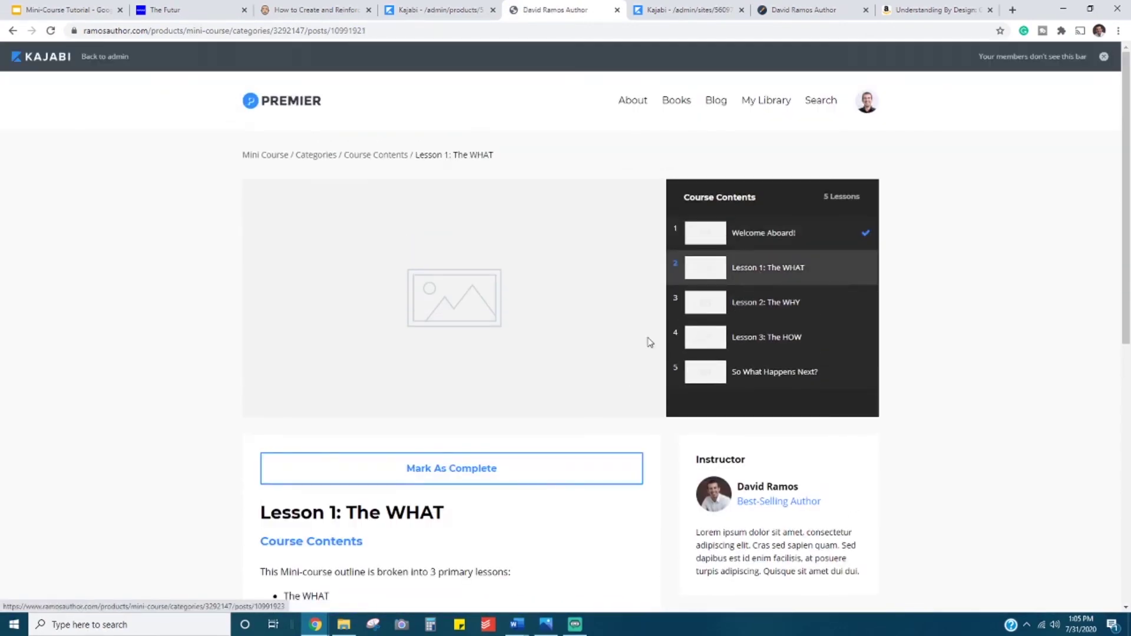
left_click(501, 472)
scroll(498, 466, "down", 5)
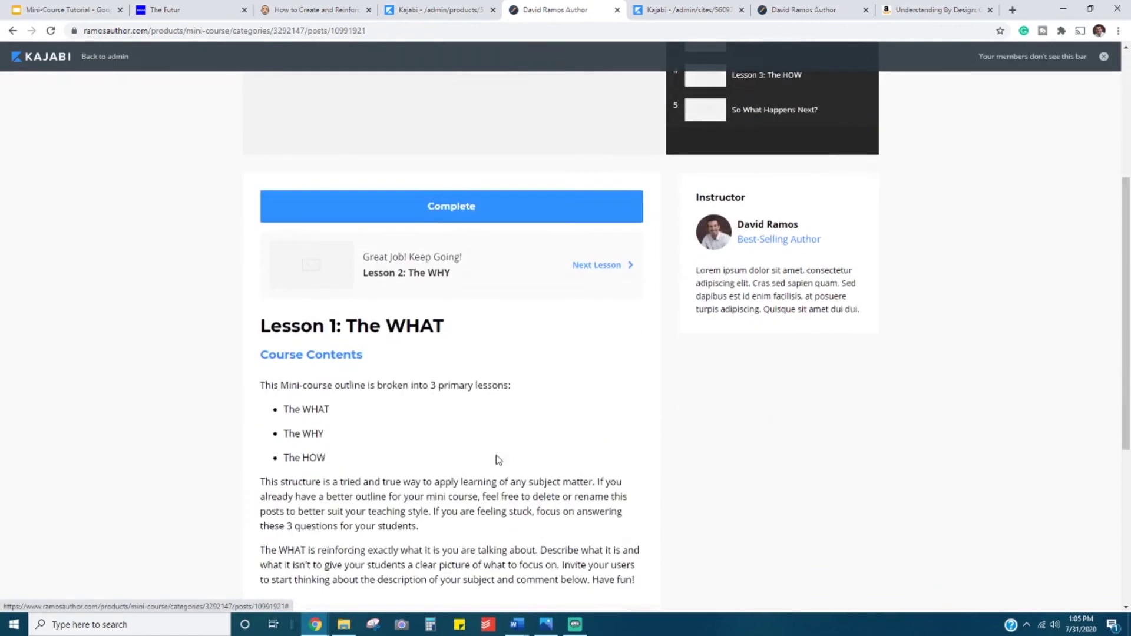
scroll(429, 462, "down", 5)
scroll(642, 432, "up", 10)
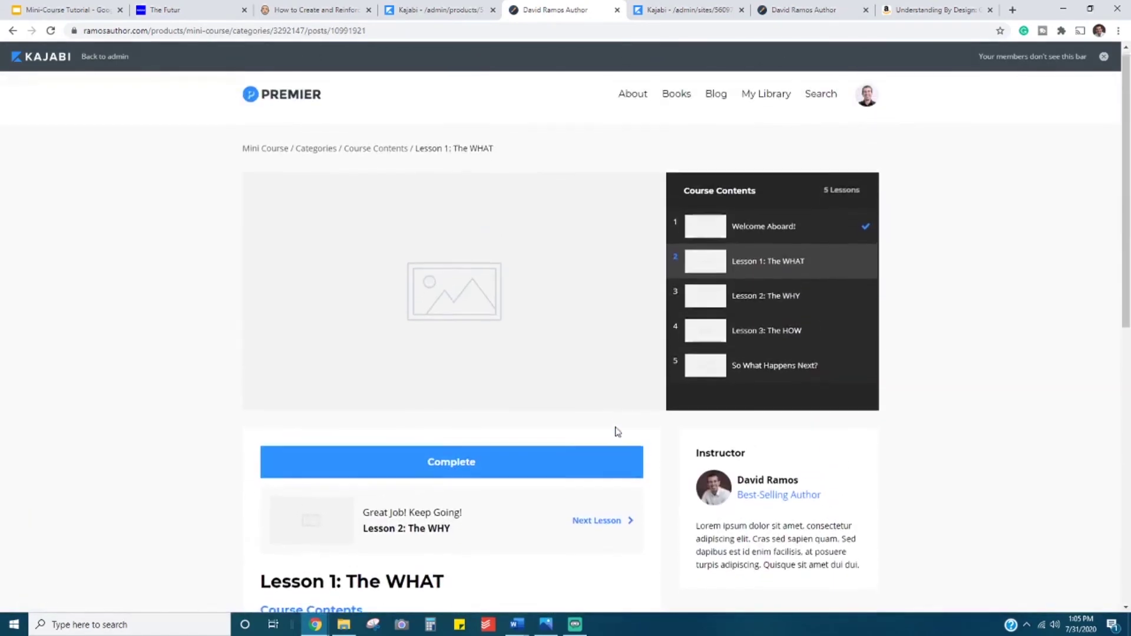
- Return to the Mini Course overview and check the 2 of 5 Lessons Completed progress
left_click(259, 156)
scroll(522, 321, "down", 3)
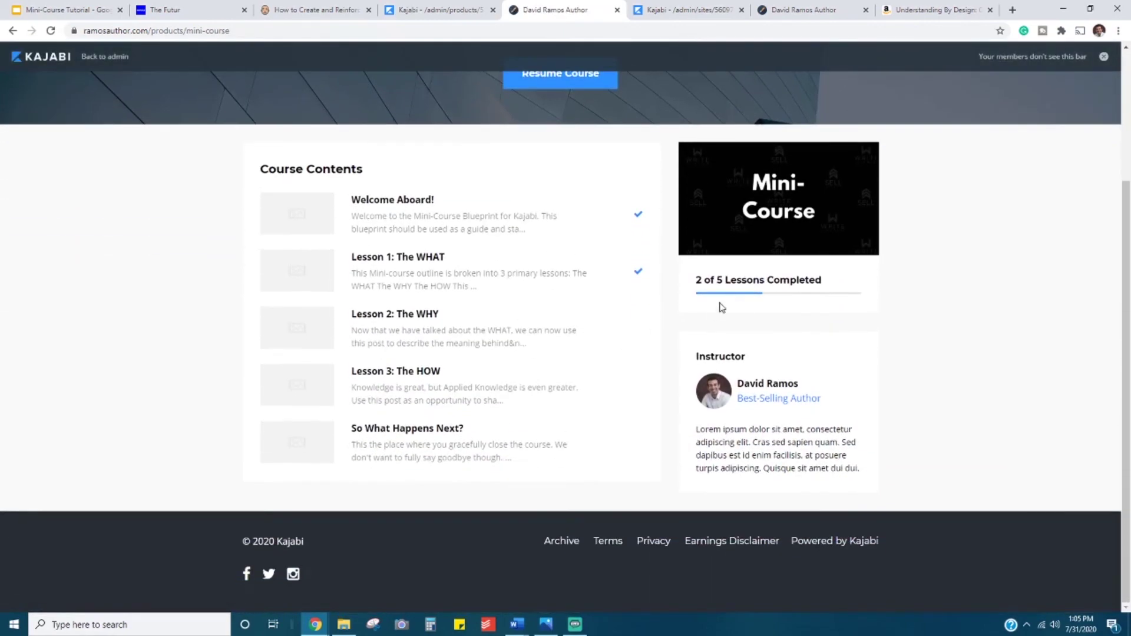
left_click_drag(698, 280, 823, 283)
left_click(827, 284)
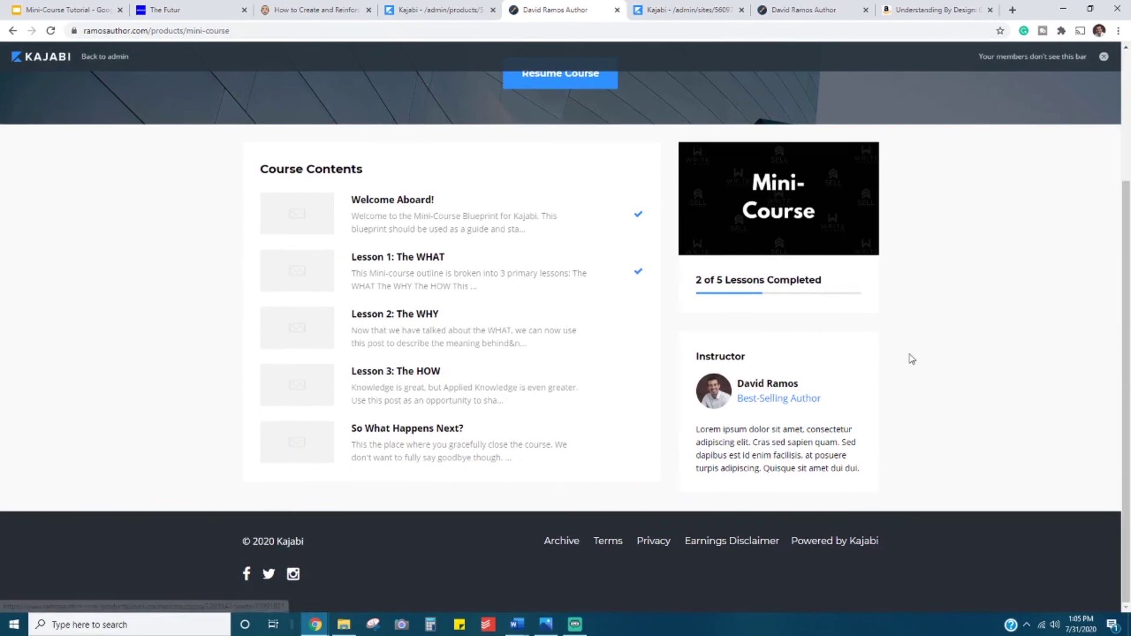
scroll(931, 368, "up", 2)
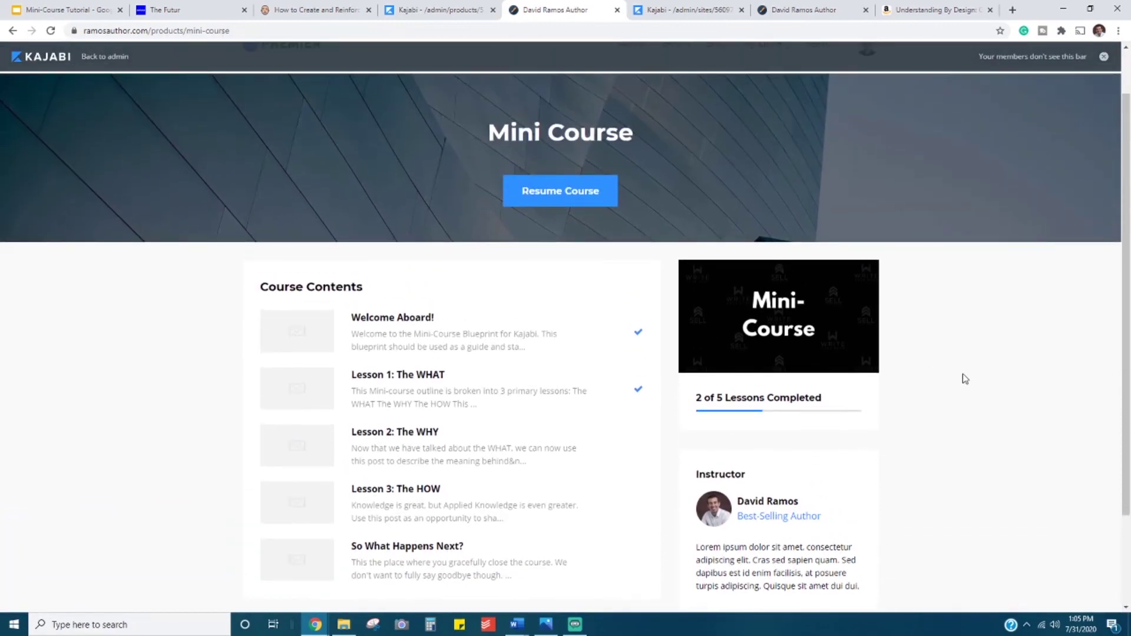